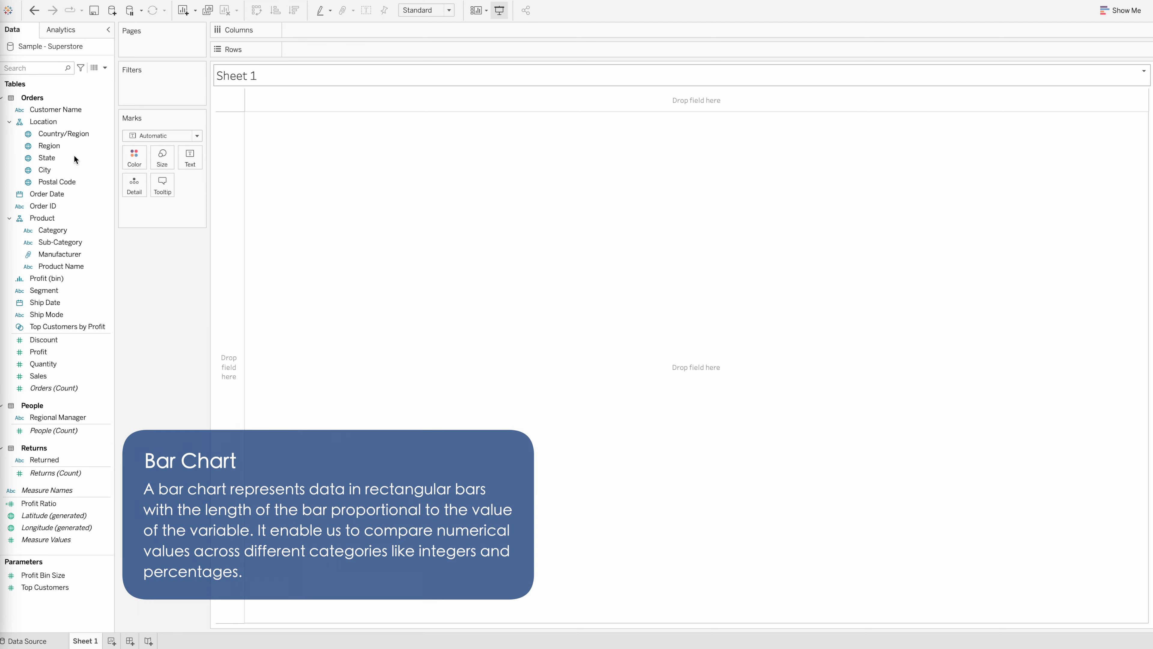
Build a horizontal bar chart with Region on Rows and Sales on Columns, and color the bars orange
drag(50, 146, 373, 50)
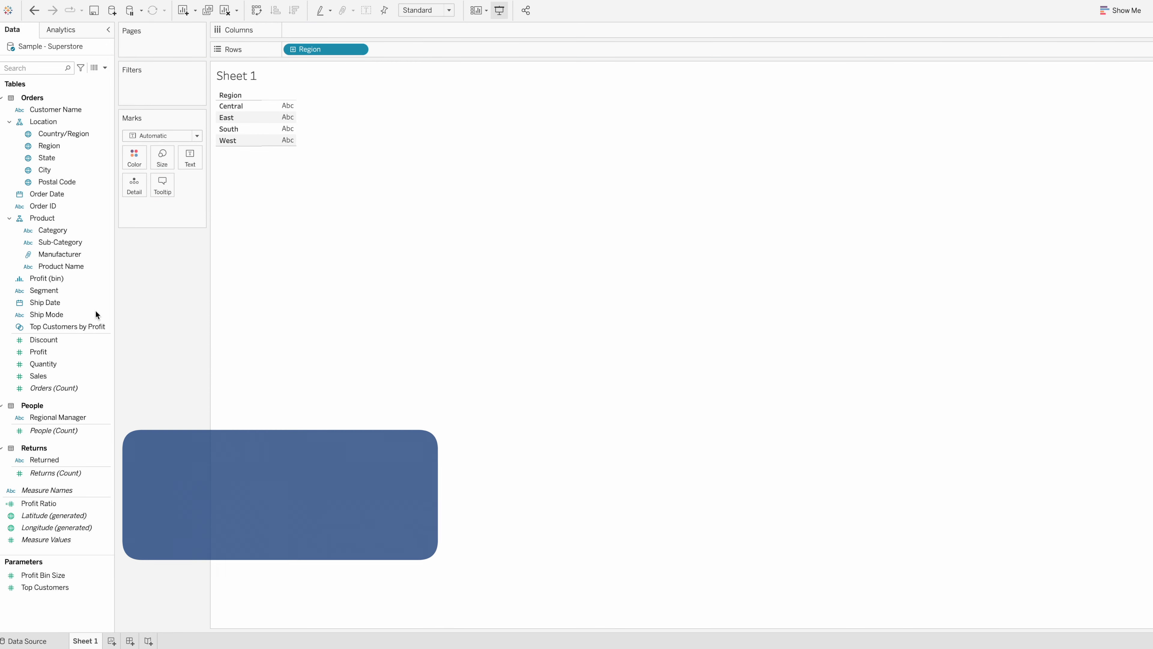
drag(50, 376, 331, 23)
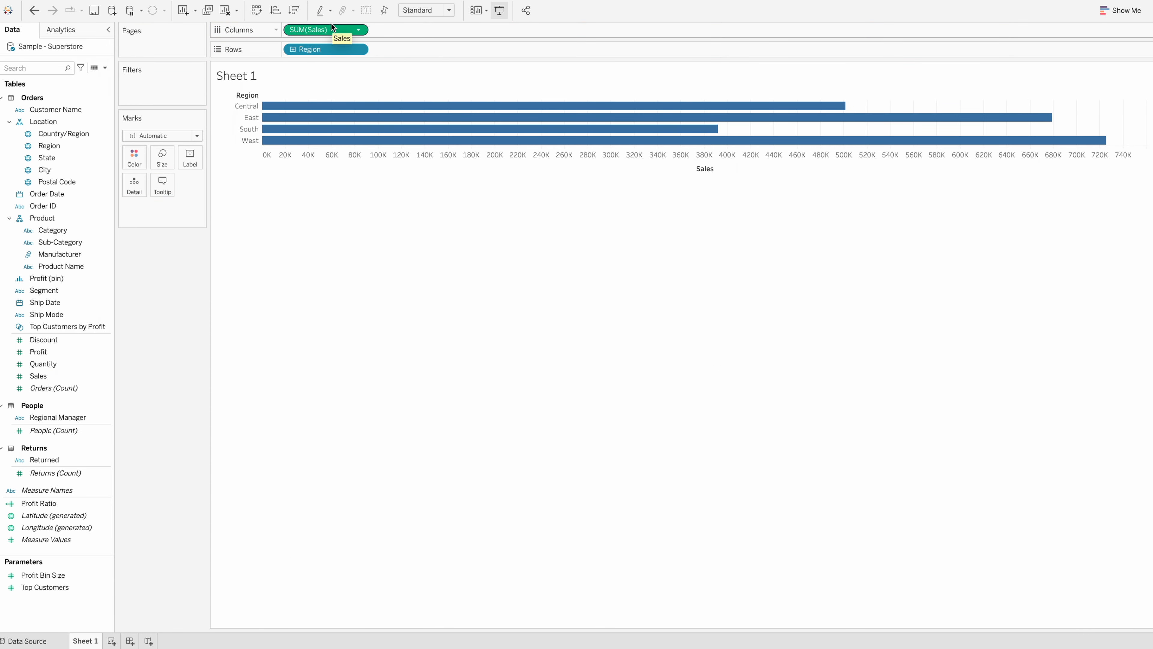
click(134, 156)
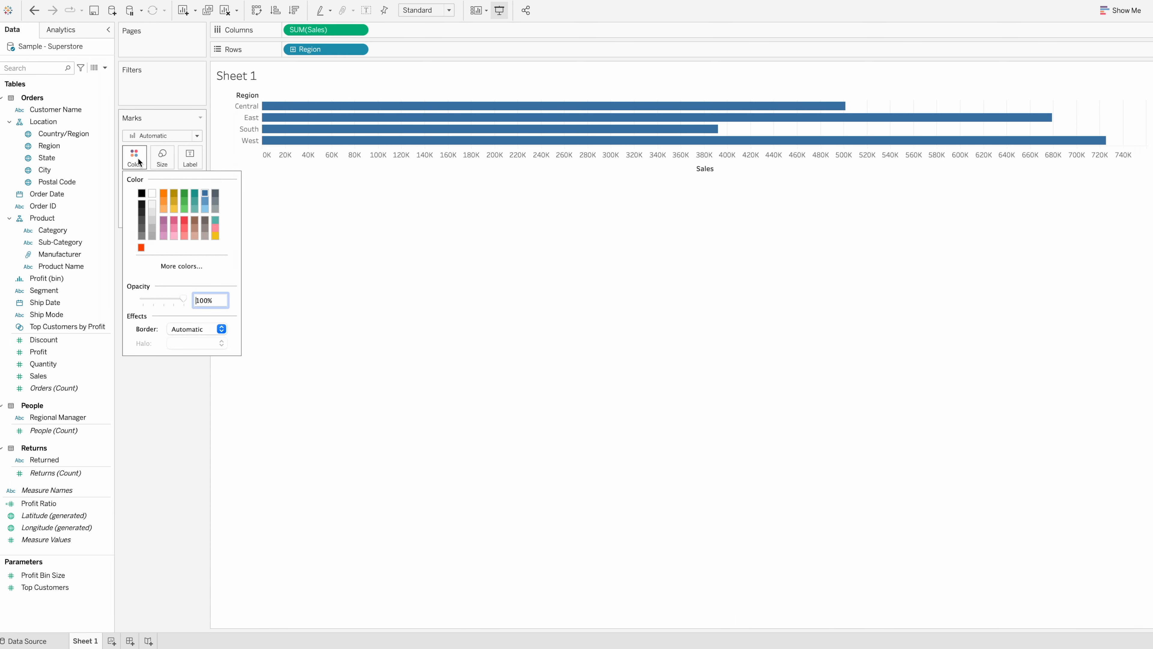
click(162, 194)
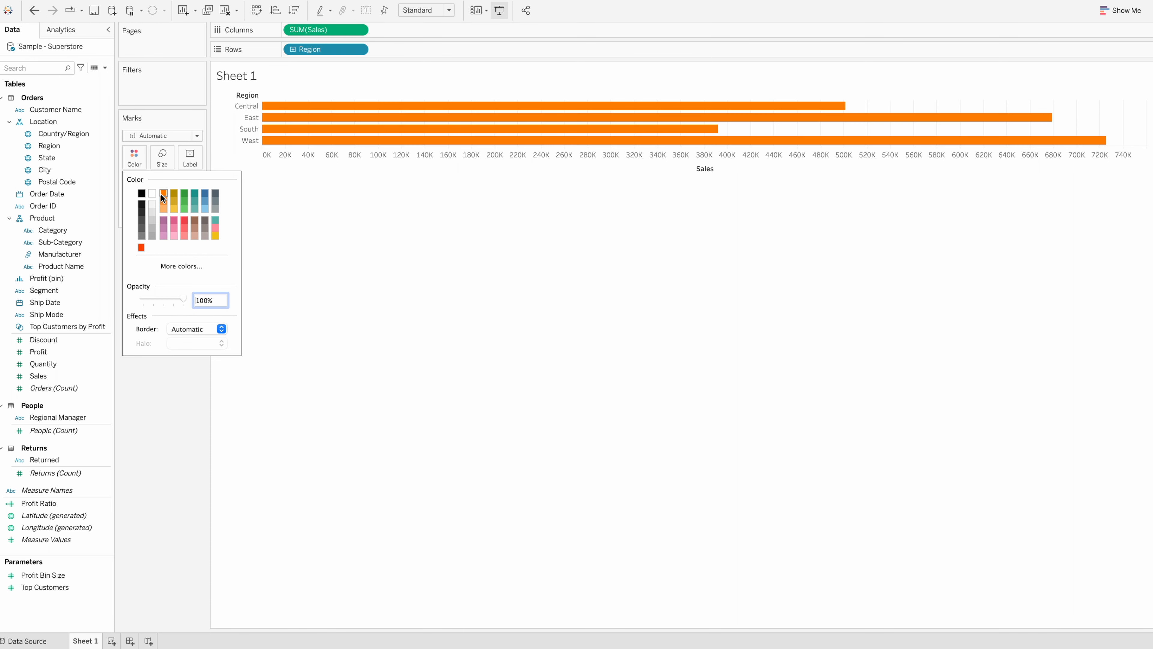
Show mark labels on the Sales by Region bars
click(195, 160)
click(218, 183)
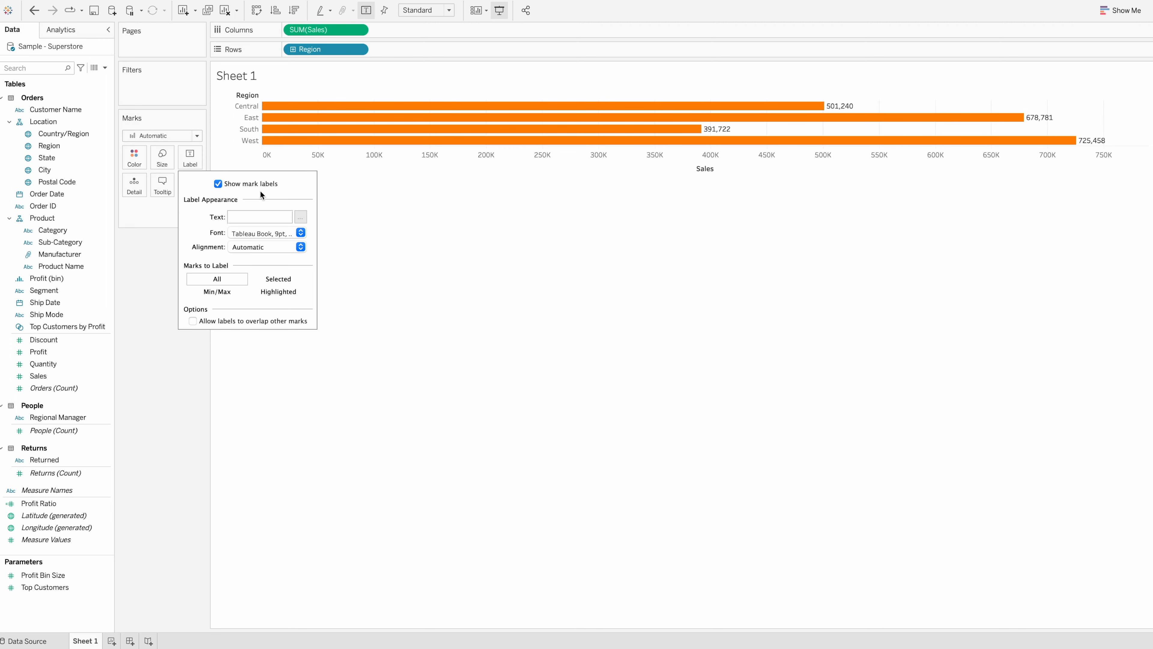
click(357, 221)
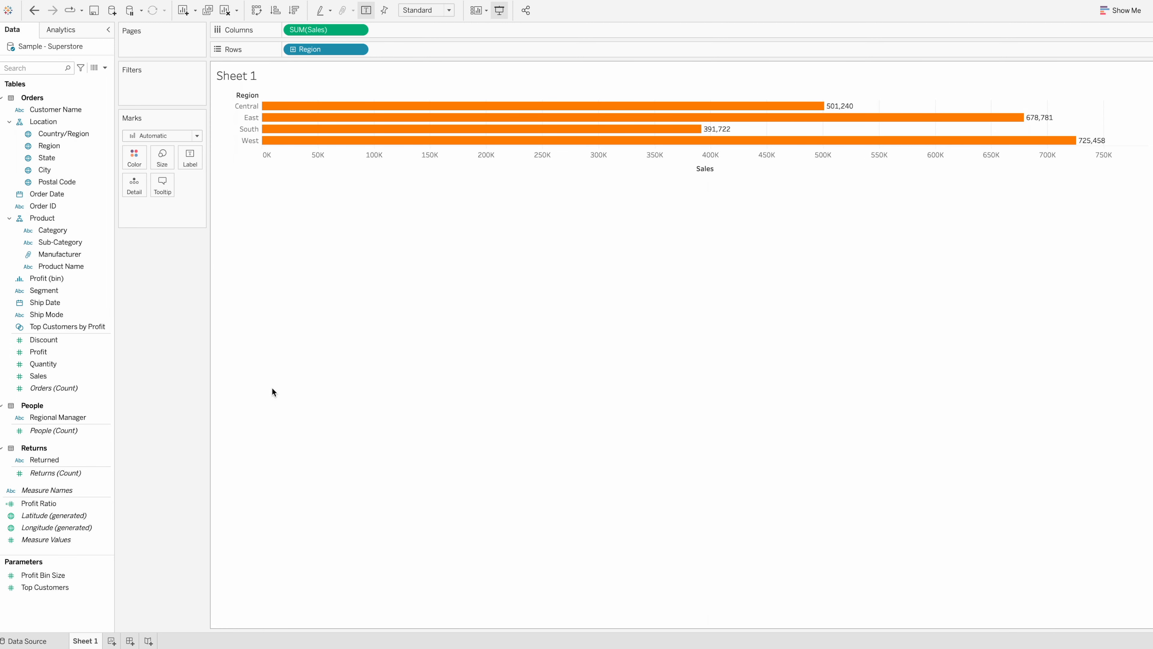
On a new worksheet, plot Sales on Rows against Order Date on Columns, expanded to year, quarter and month
click(111, 641)
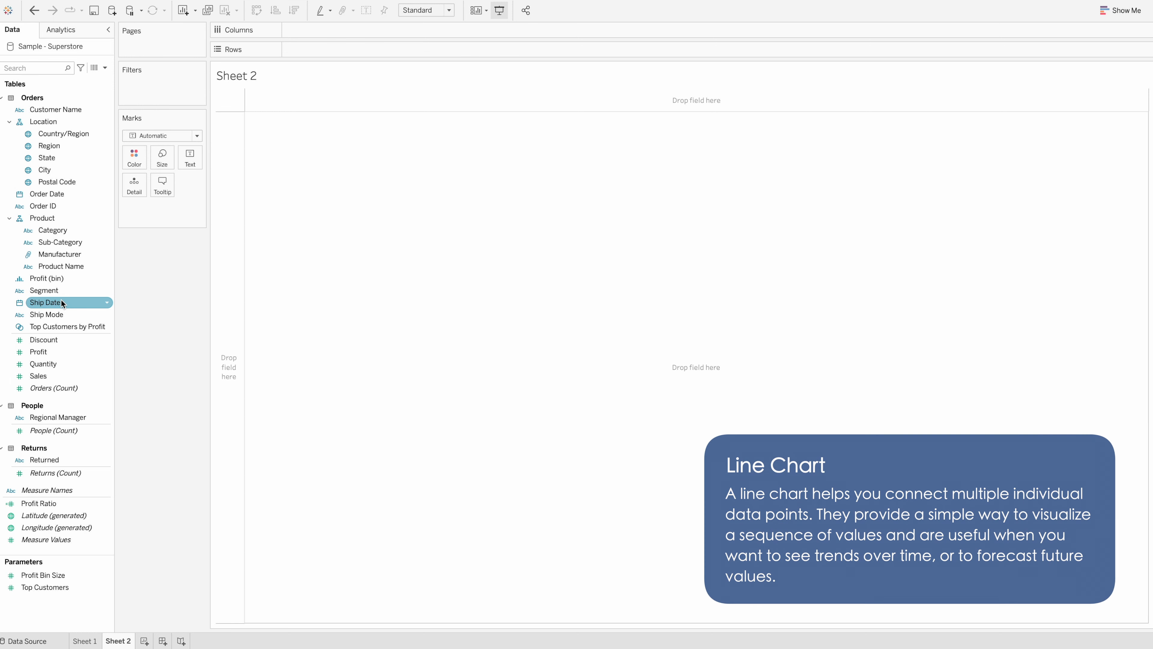
drag(75, 196, 336, 30)
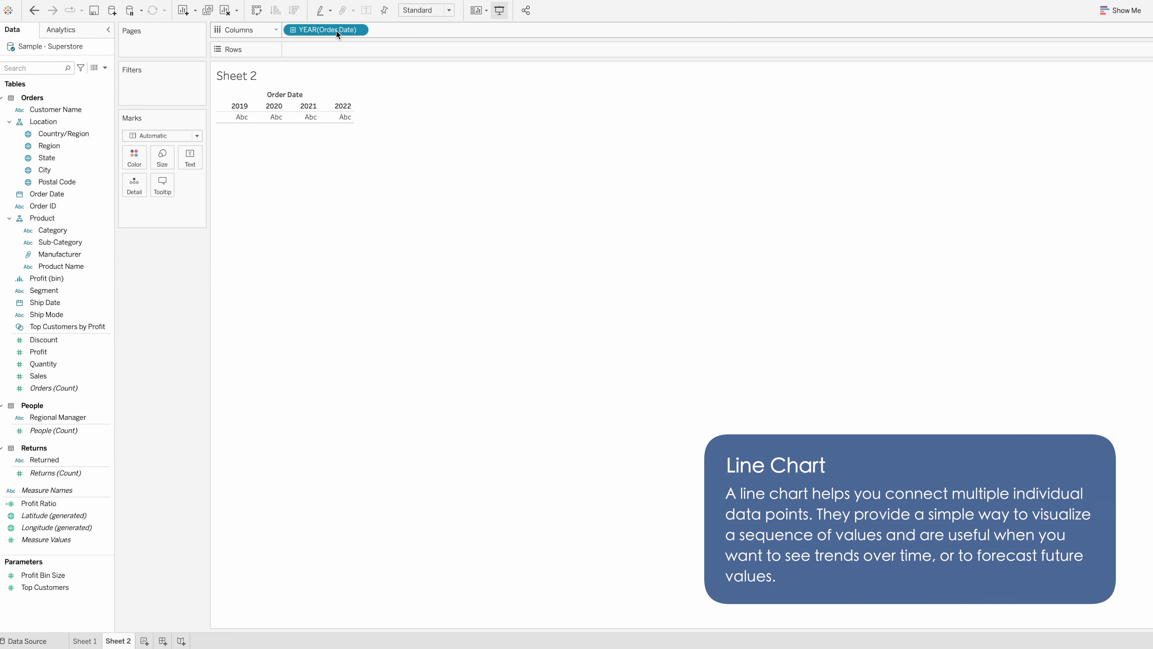
click(294, 30)
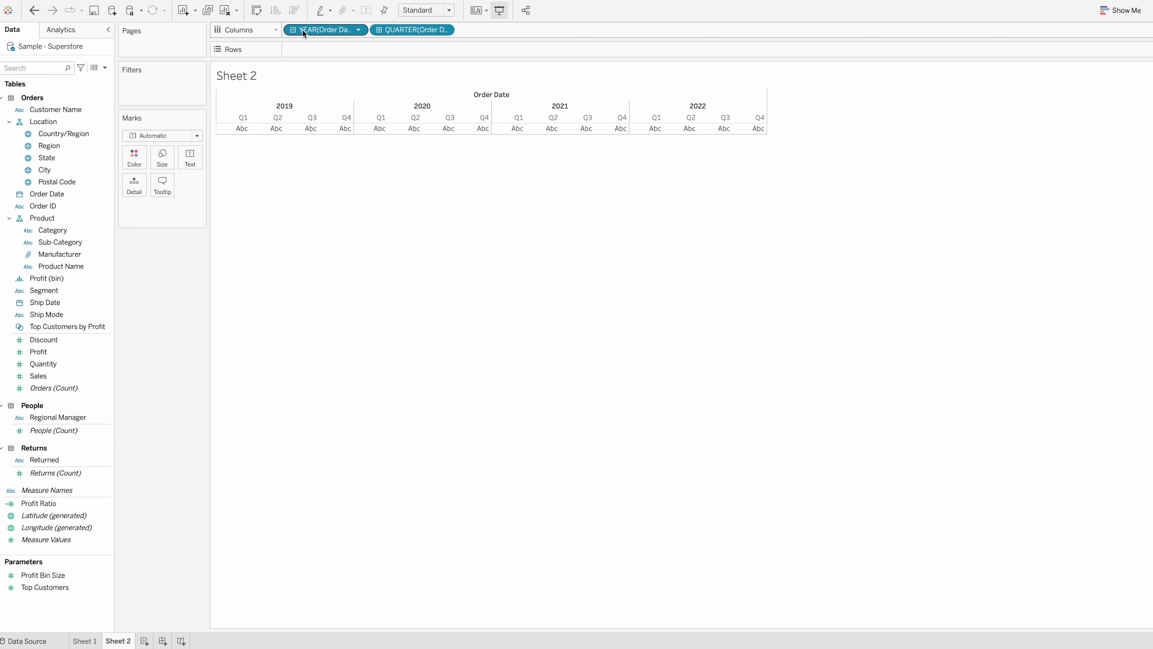
click(379, 29)
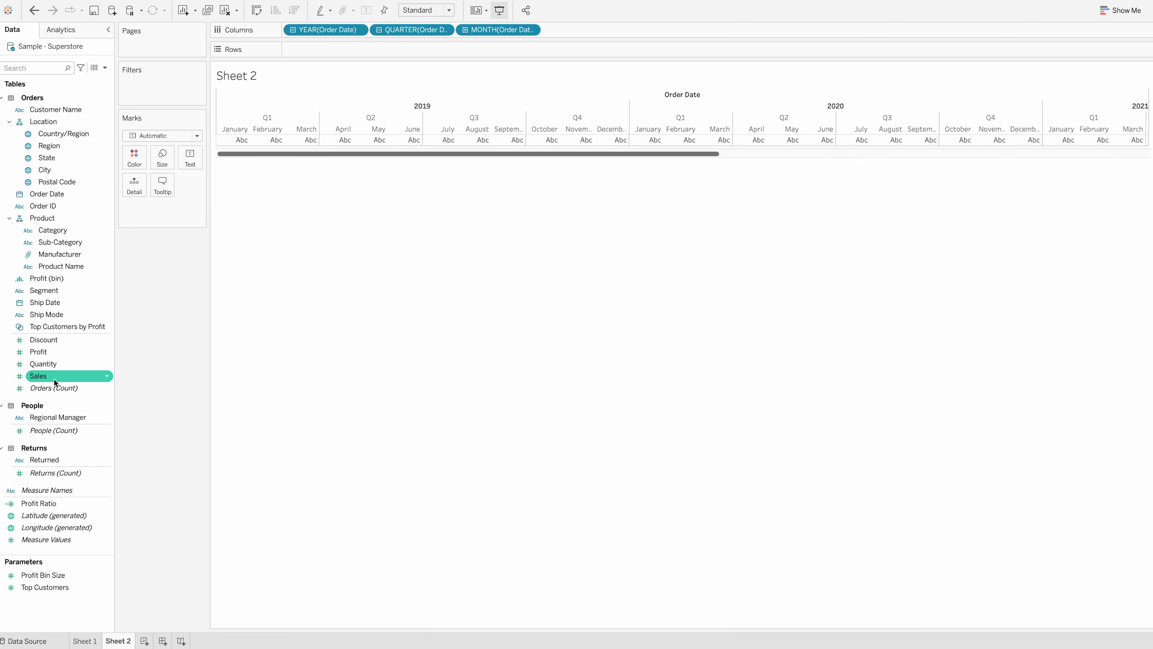
drag(49, 377, 335, 53)
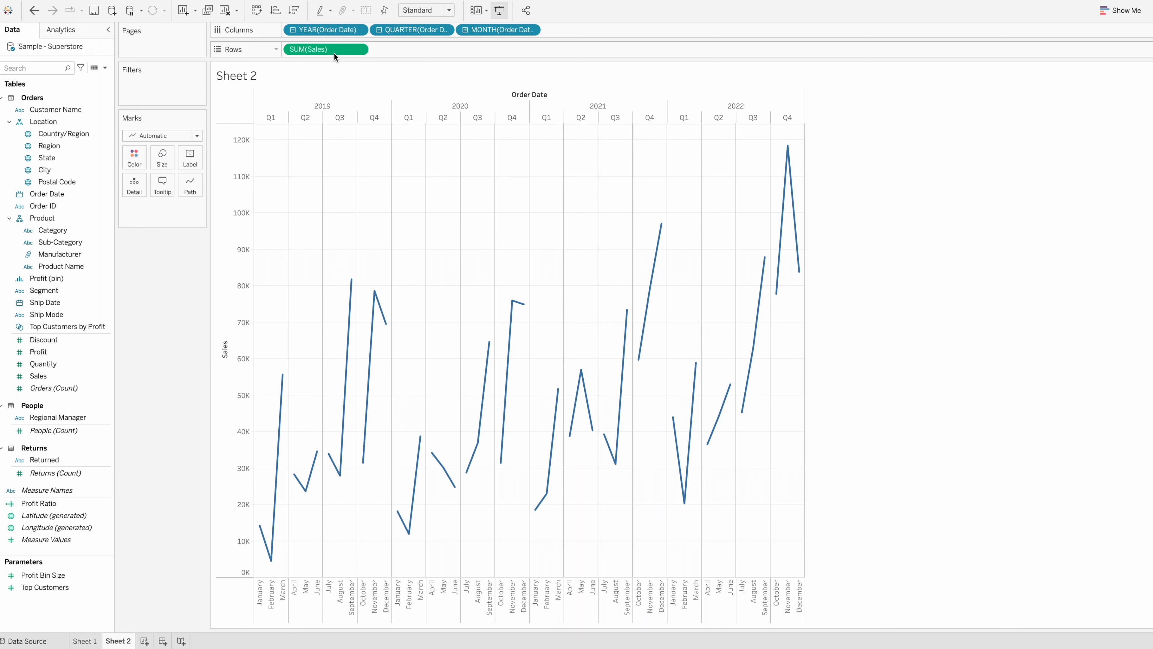
Try the Bar mark type on the Sales chart and return it to Automatic
click(197, 139)
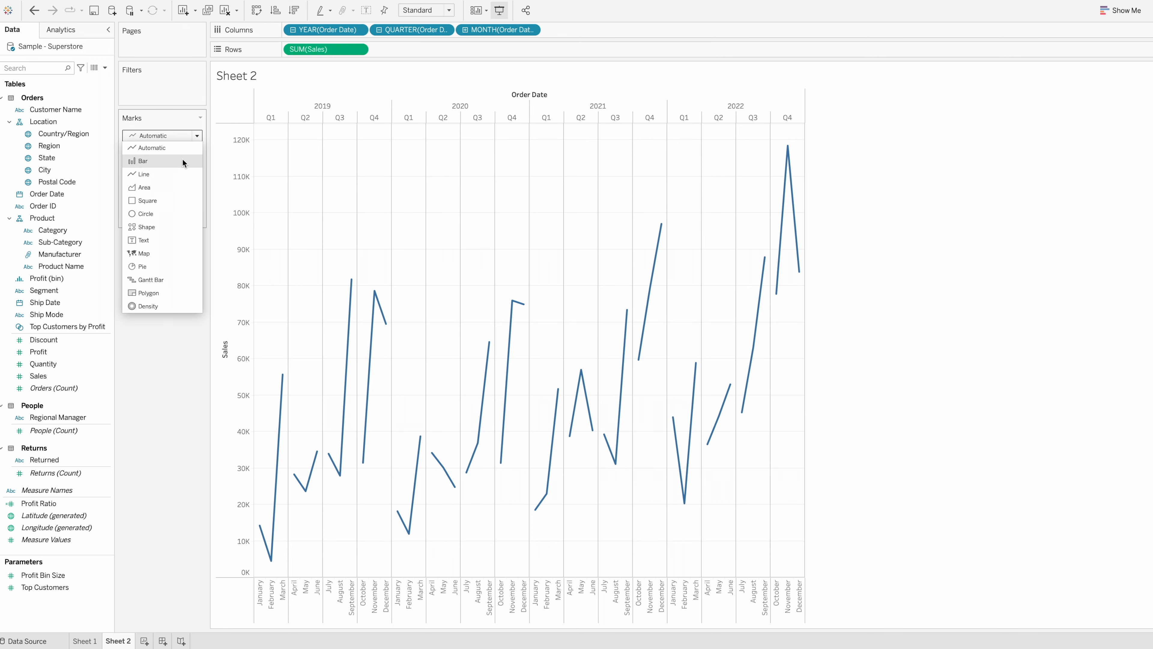
click(182, 159)
click(194, 136)
click(190, 146)
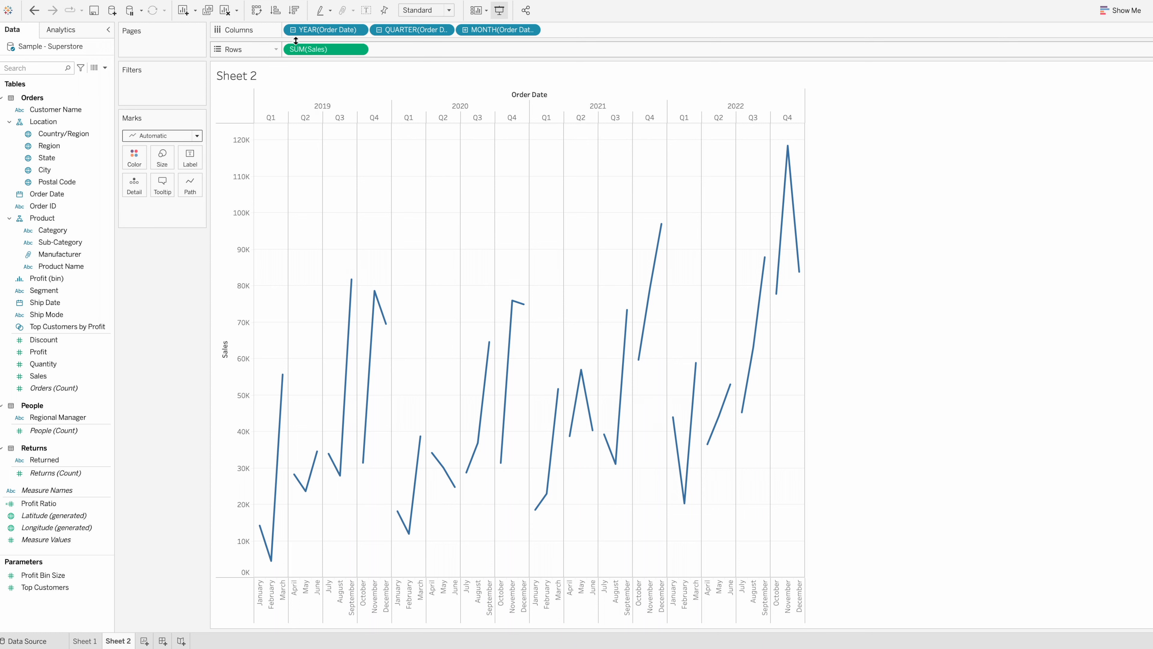
Collapse the Order Date hierarchy to the year level and set its custom date detail to Month / Year
click(293, 31)
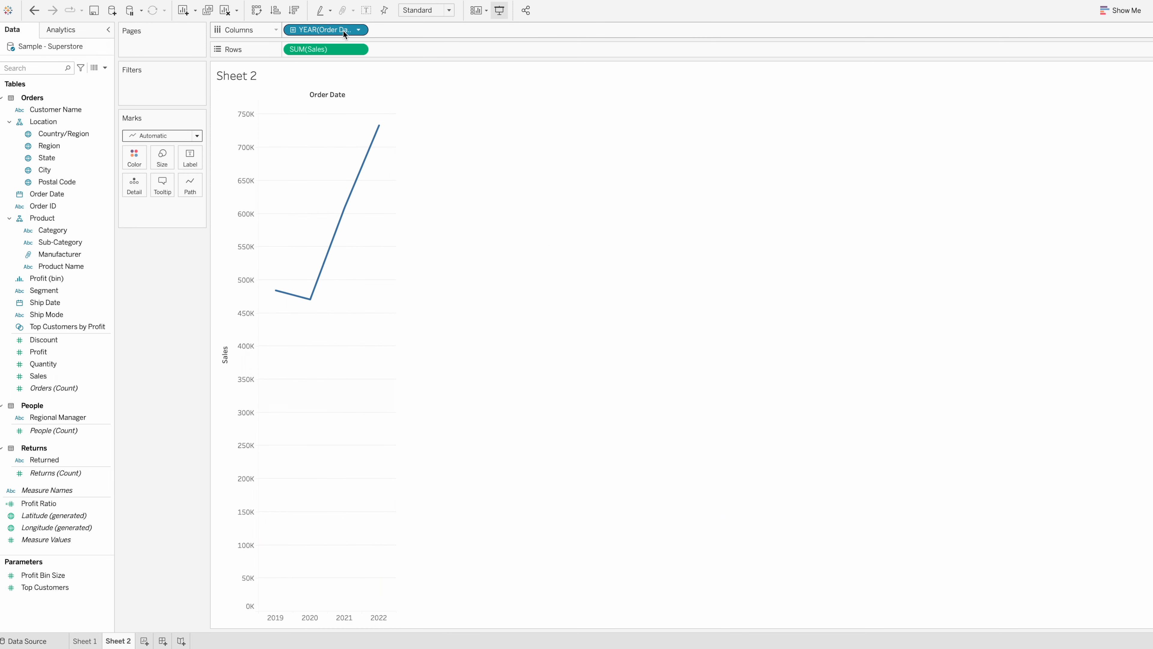
click(358, 30)
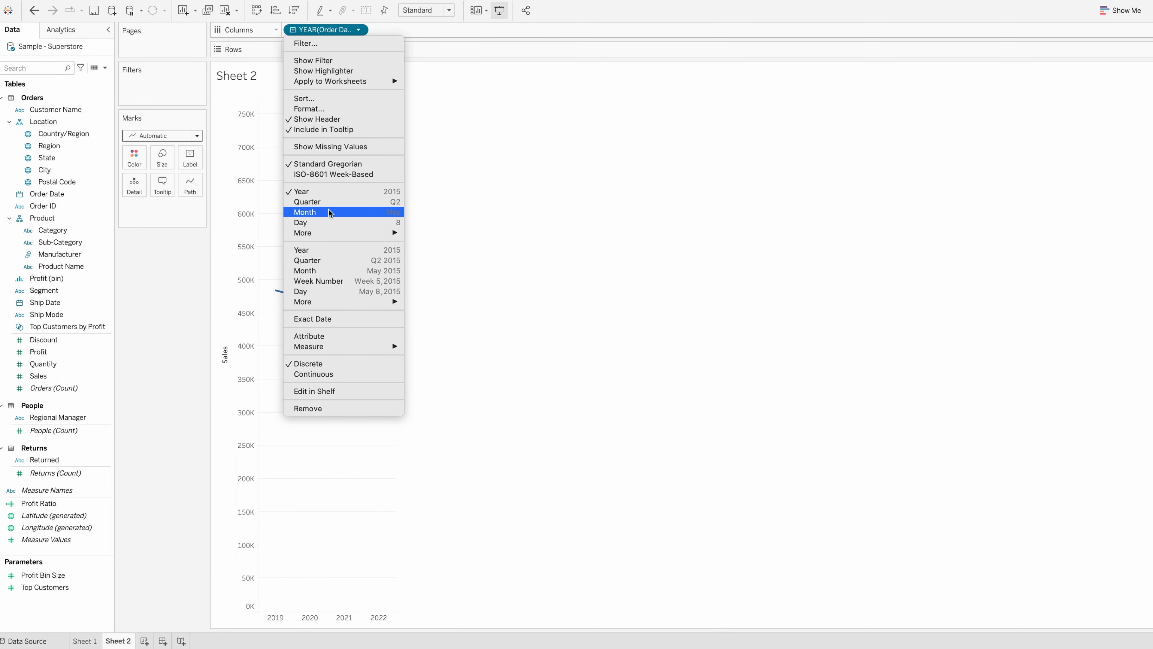
mouse_move(331, 234)
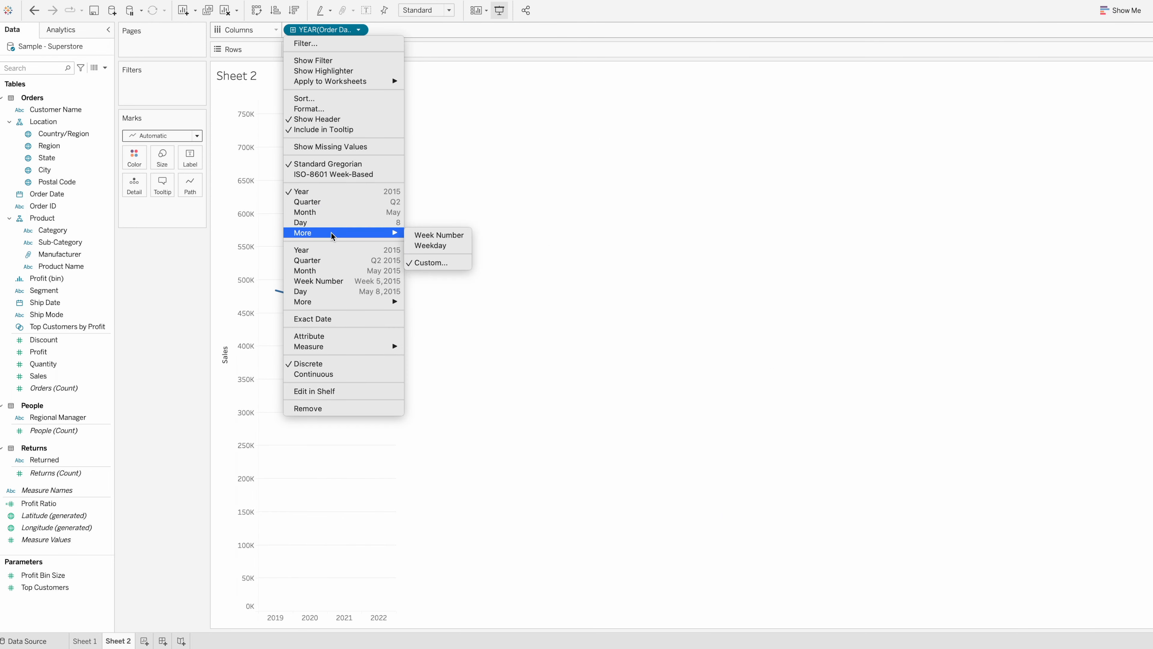
click(434, 262)
click(539, 310)
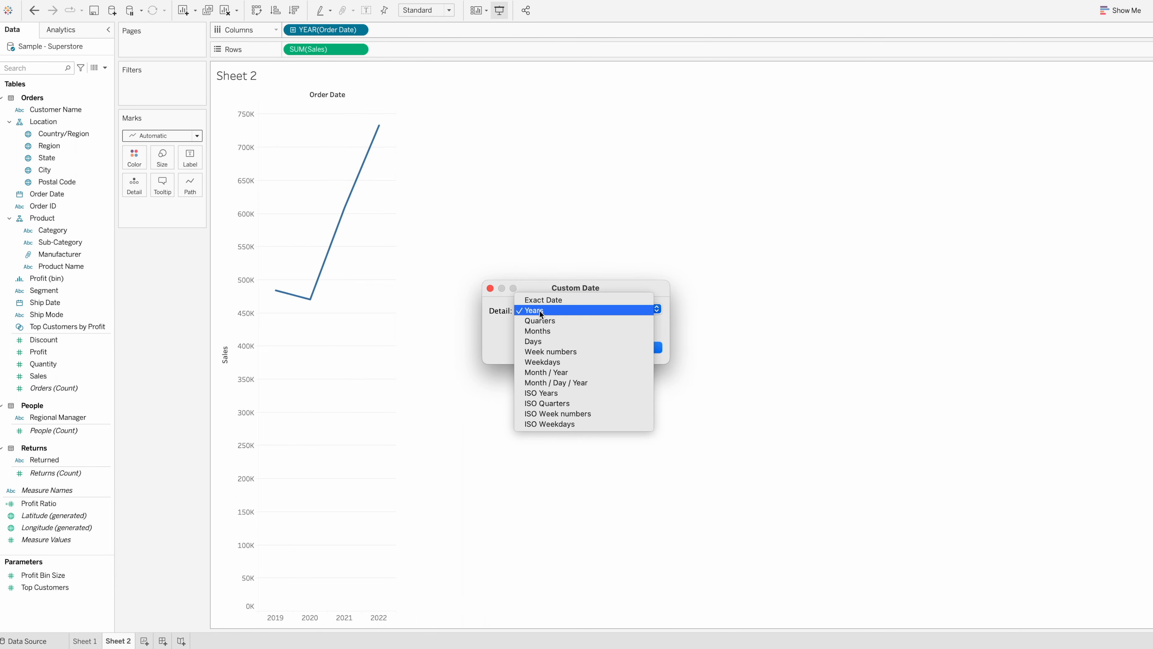
click(574, 372)
click(644, 349)
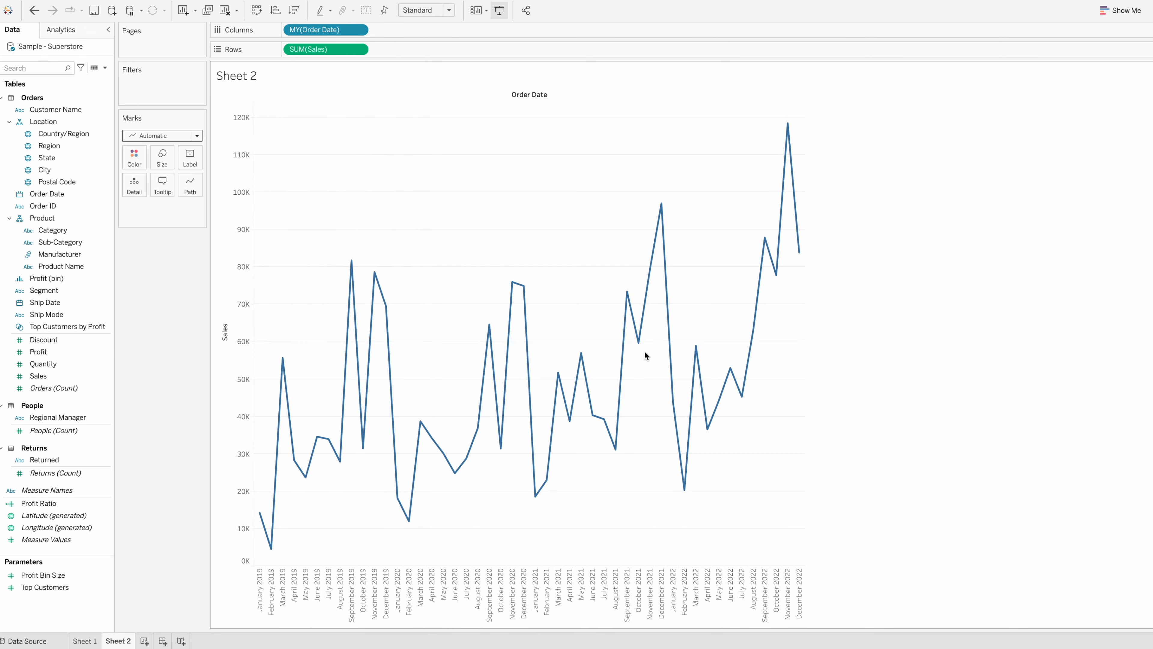
Show mark labels on the monthly Sales line
click(190, 158)
click(218, 184)
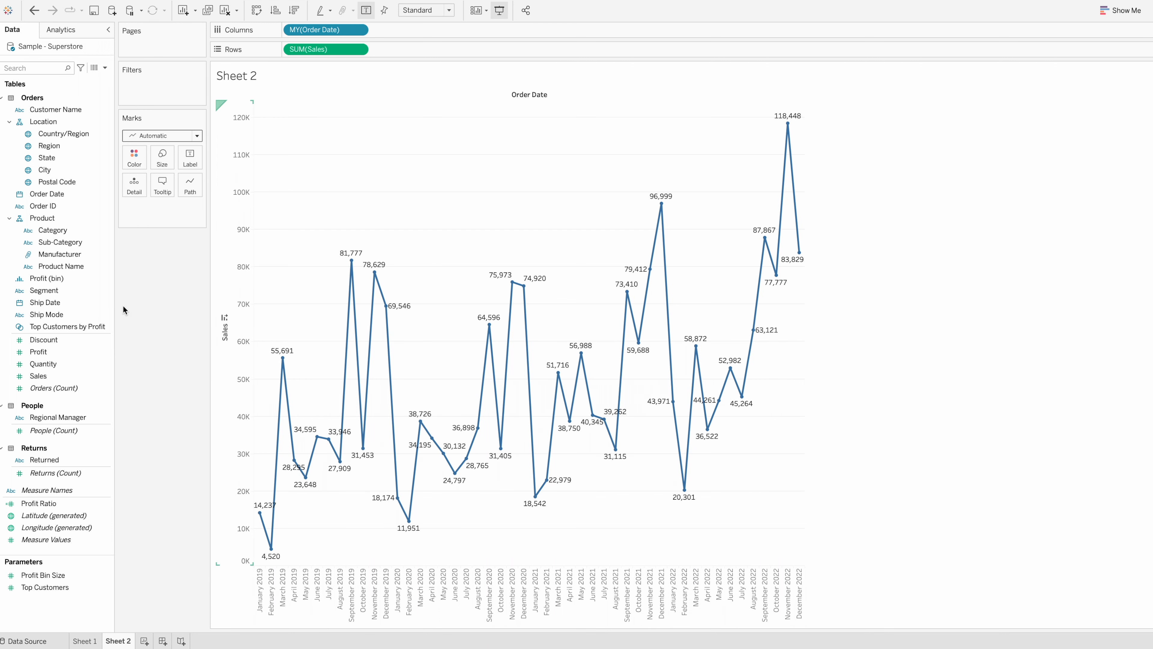
On a new worksheet, create a scatter plot with Profit on Columns and Sales on Rows
key(ctrl+m)
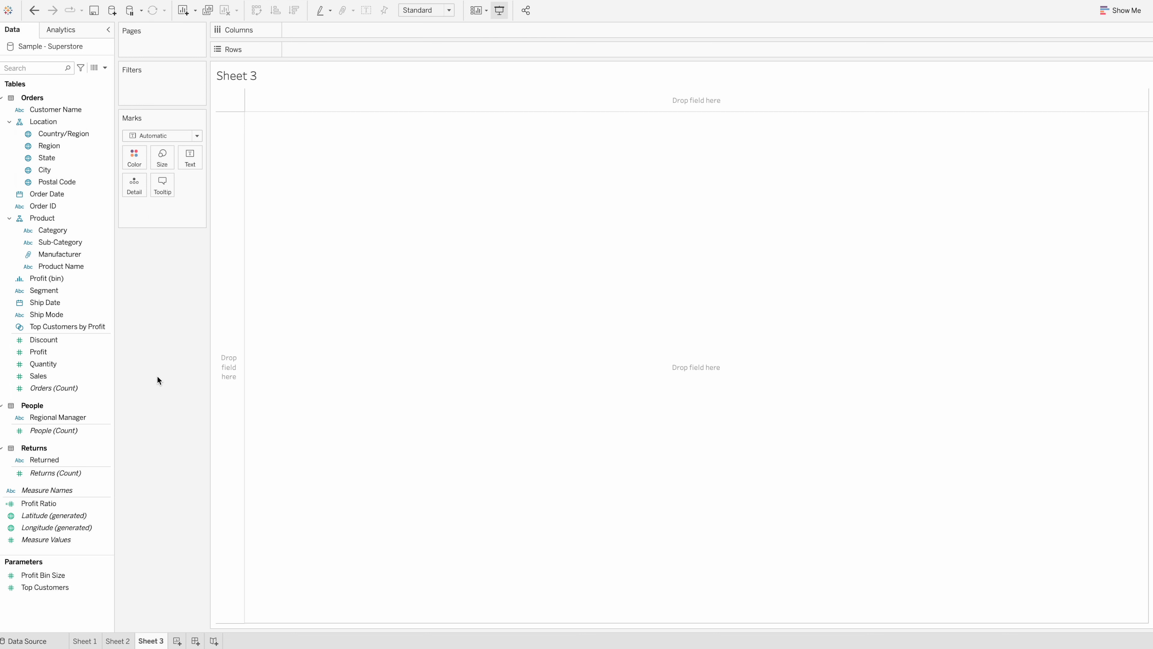
drag(40, 352, 359, 35)
click(90, 376)
drag(91, 378, 373, 50)
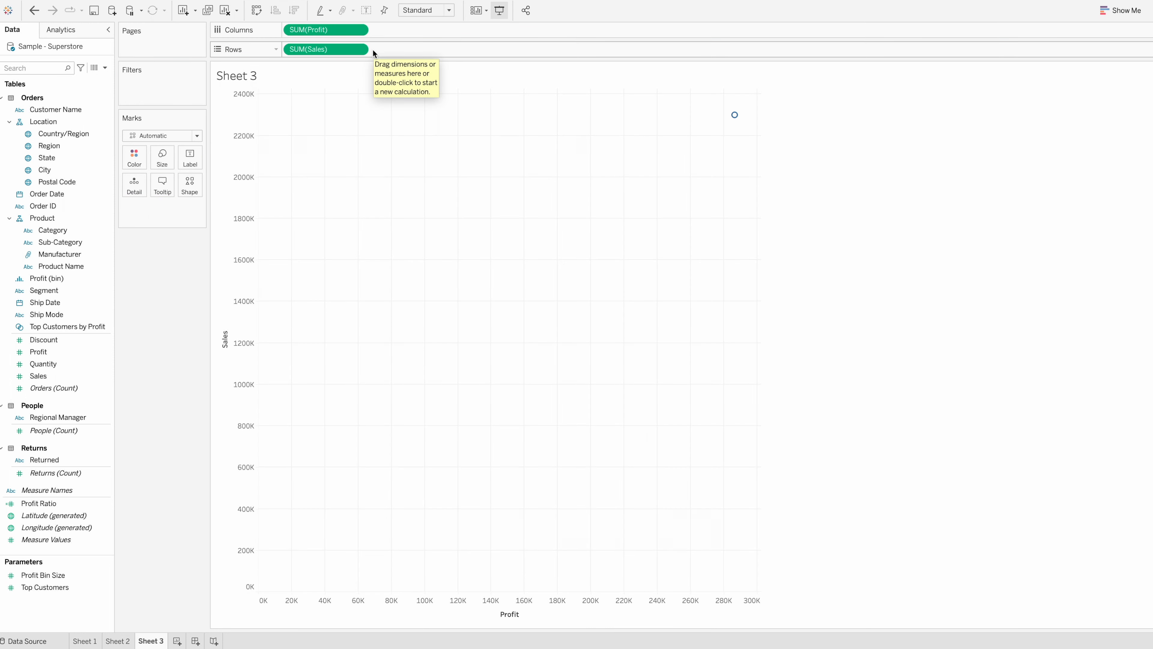
mouse_move(735, 120)
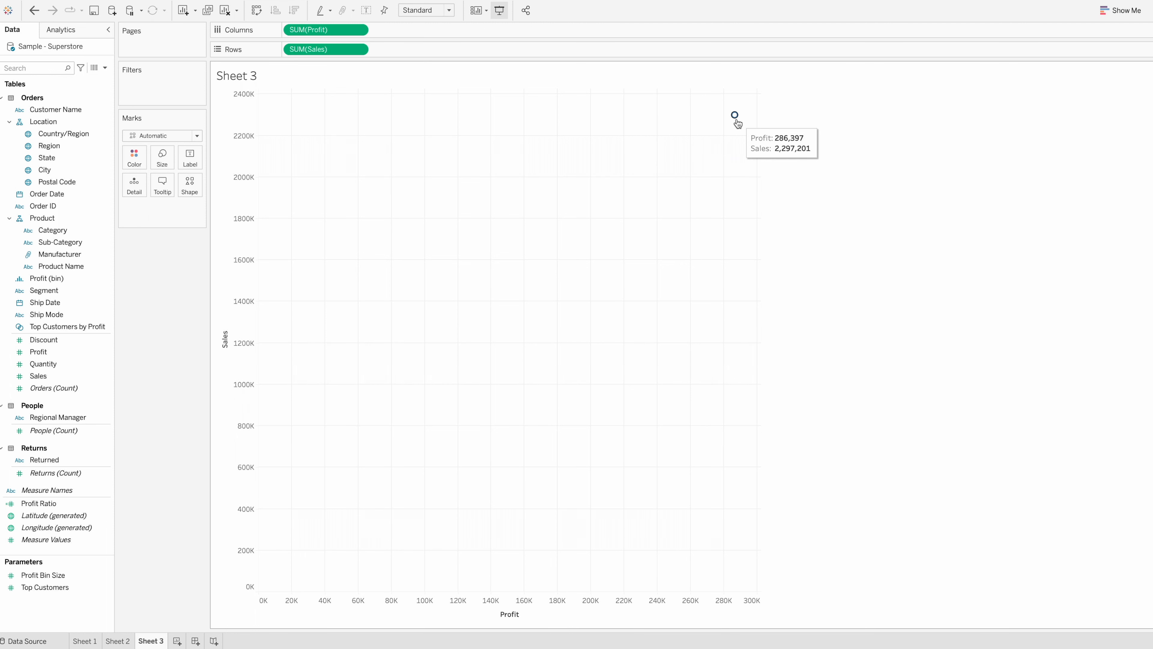
Split the scatter plot by Sub-Category as both color and label, and assign Category to the mark shape
drag(59, 242, 128, 184)
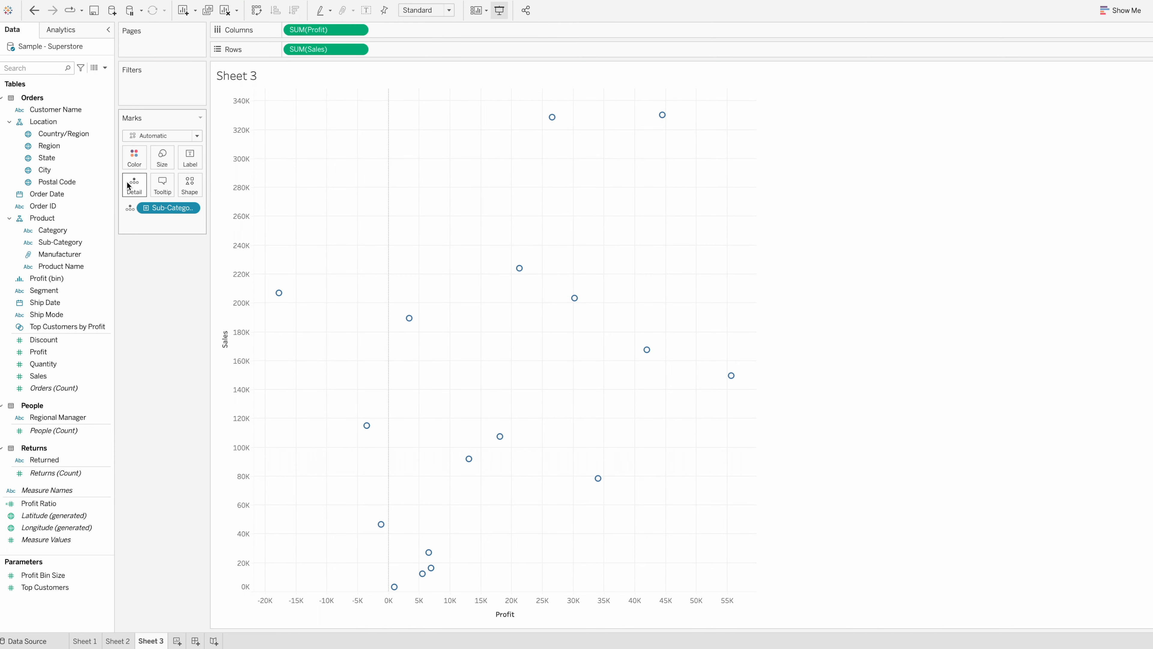
drag(159, 209, 136, 159)
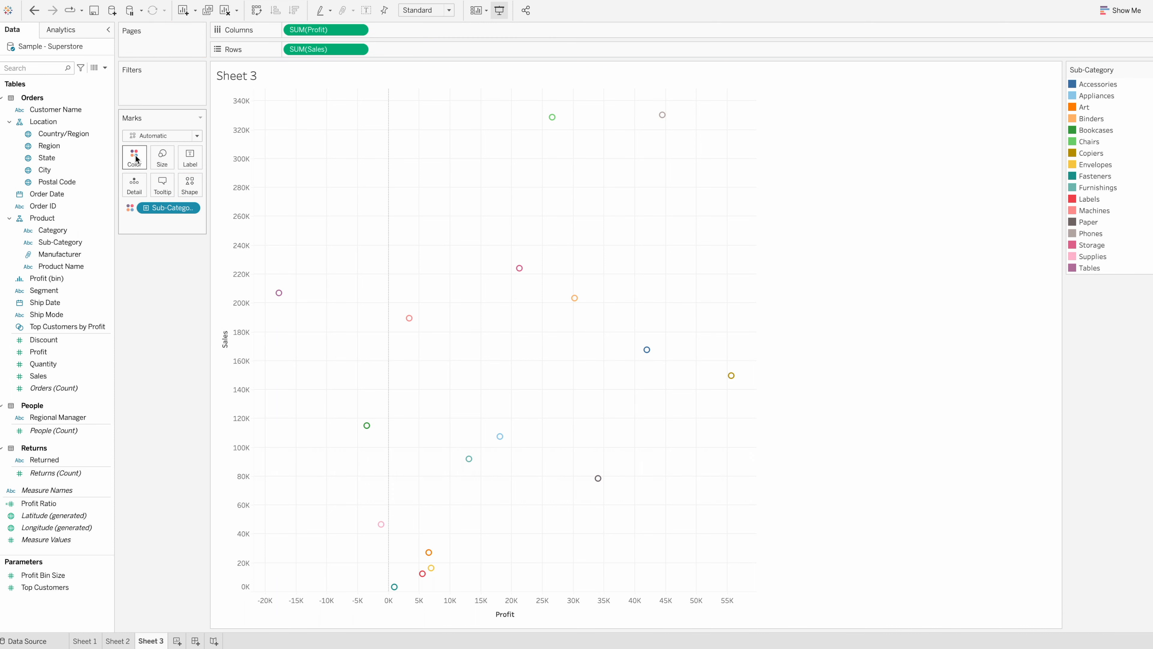
drag(60, 242, 196, 160)
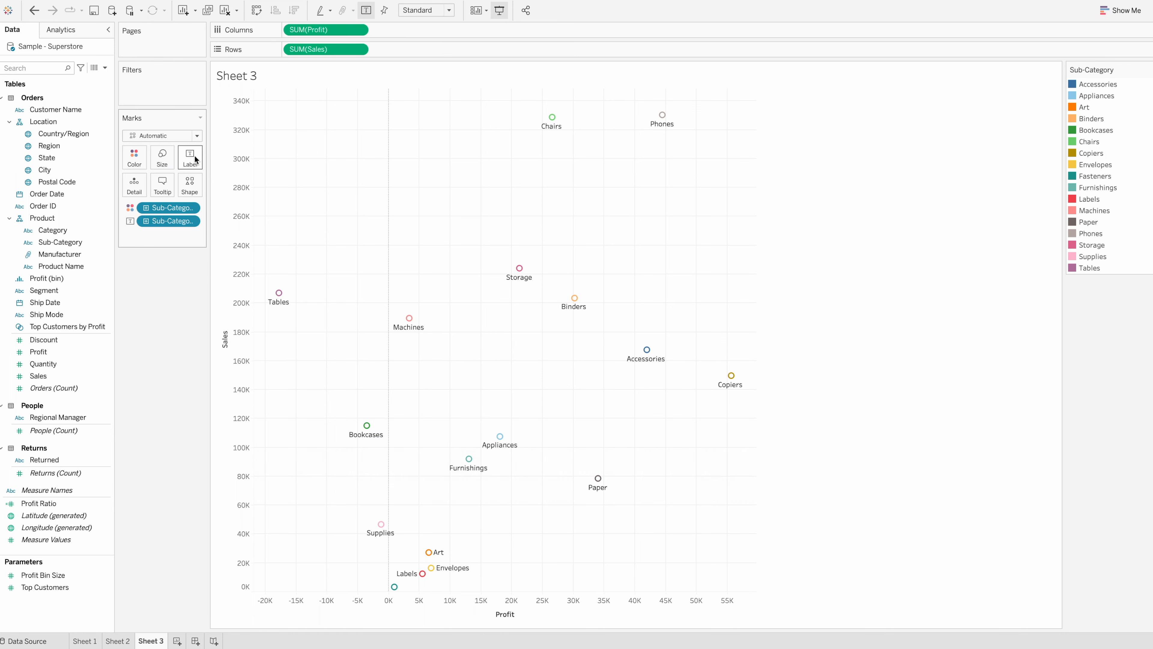
drag(68, 227, 190, 182)
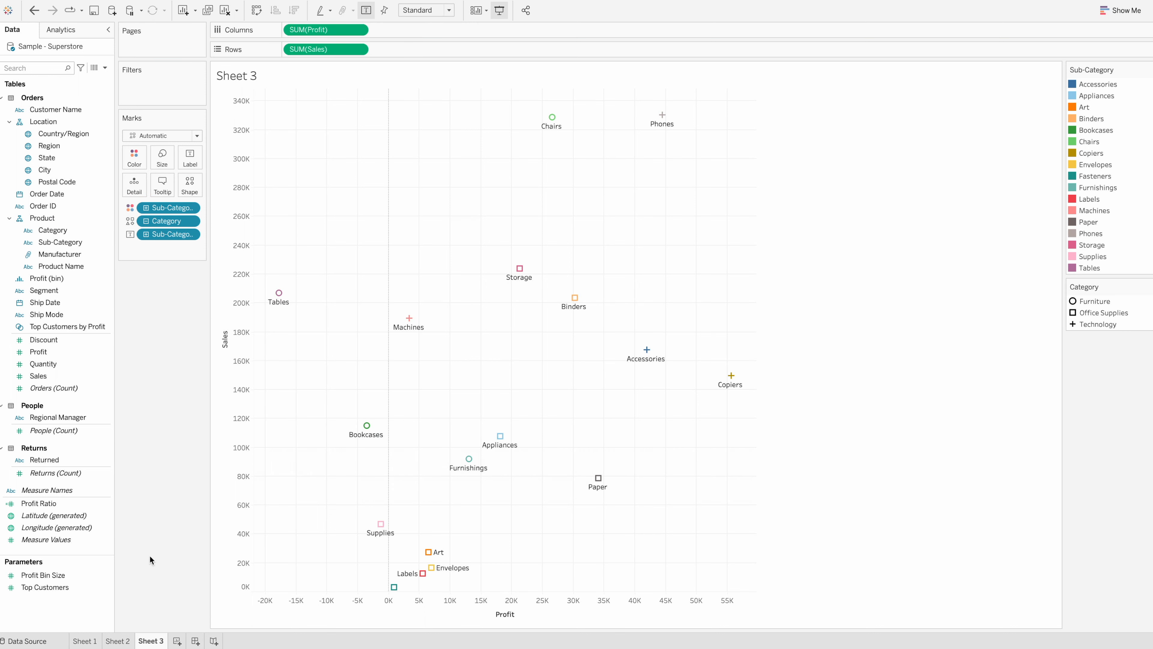
On a new worksheet, create a map by adding State as the mark detail
click(176, 641)
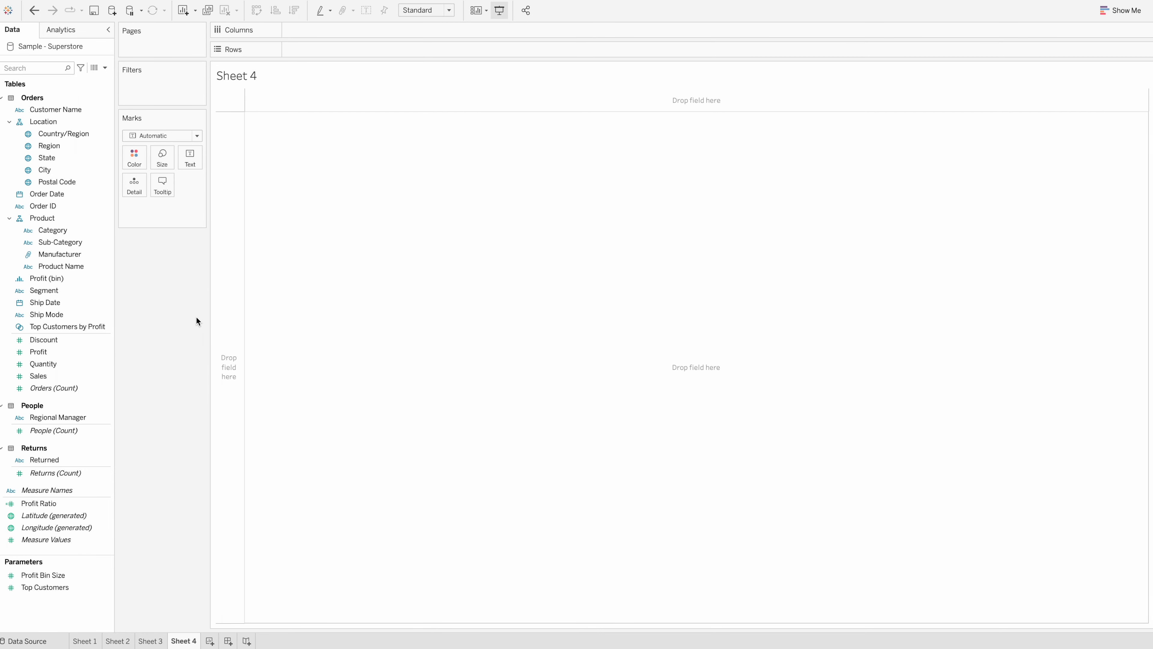
click(73, 160)
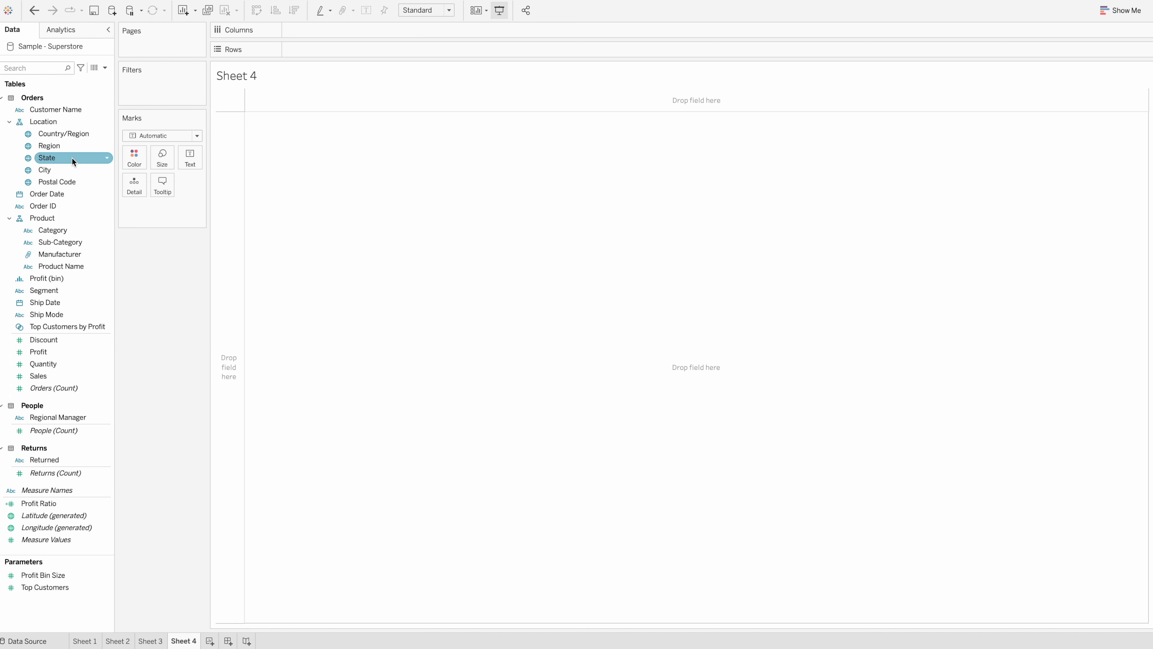
double_click(72, 157)
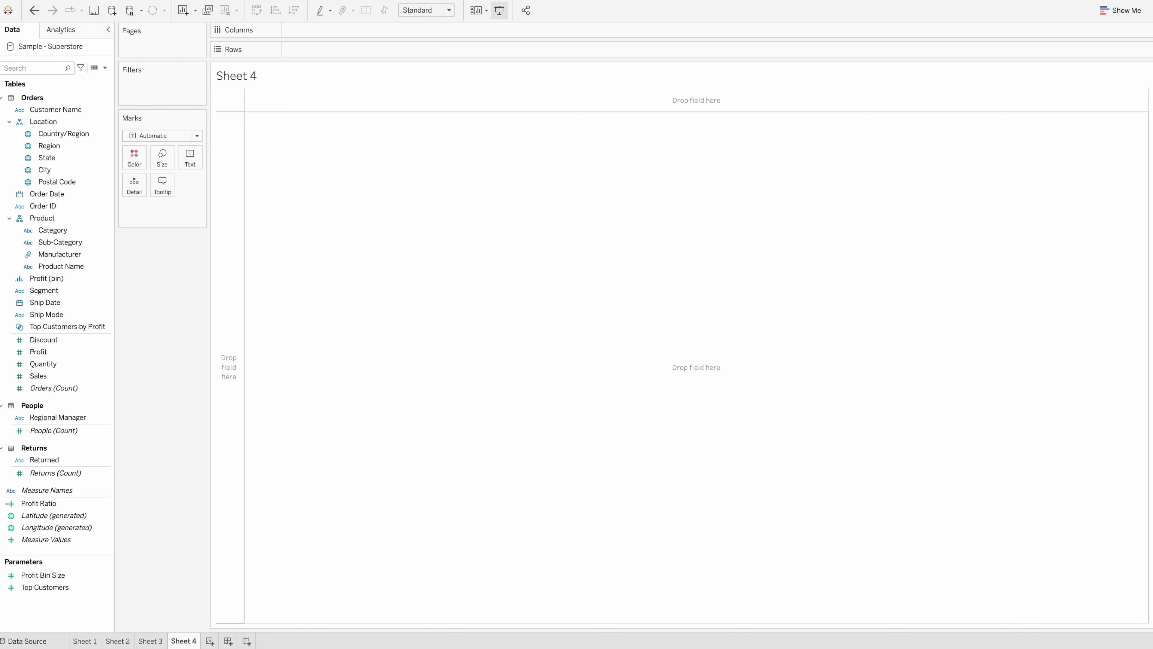
click(82, 162)
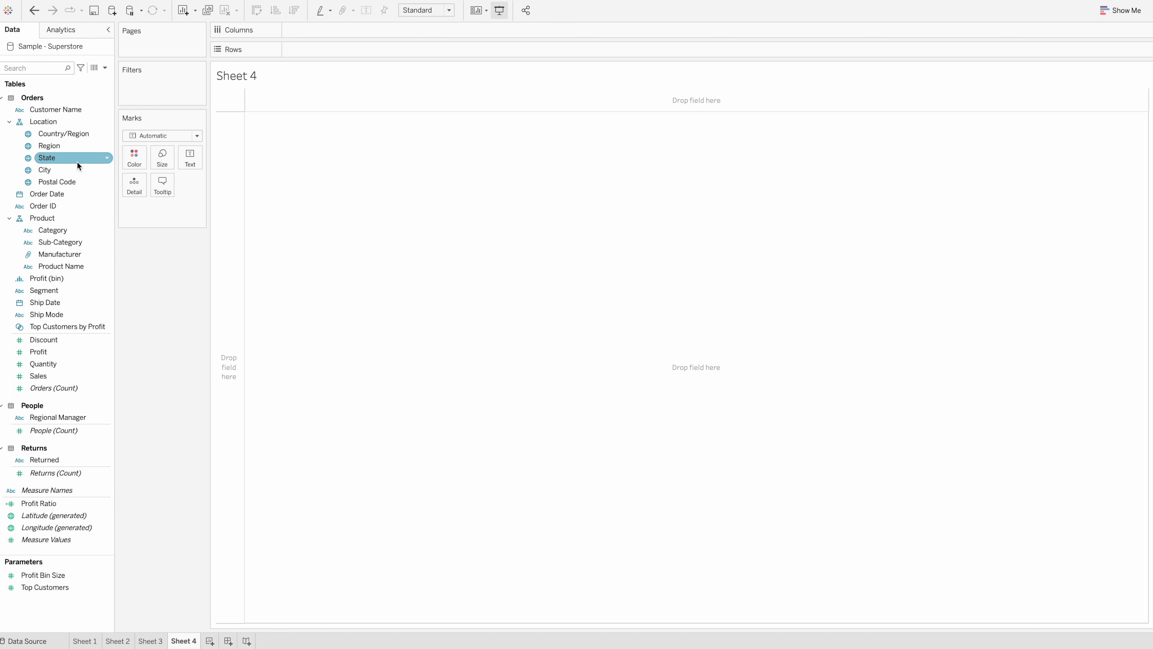
drag(71, 160, 134, 190)
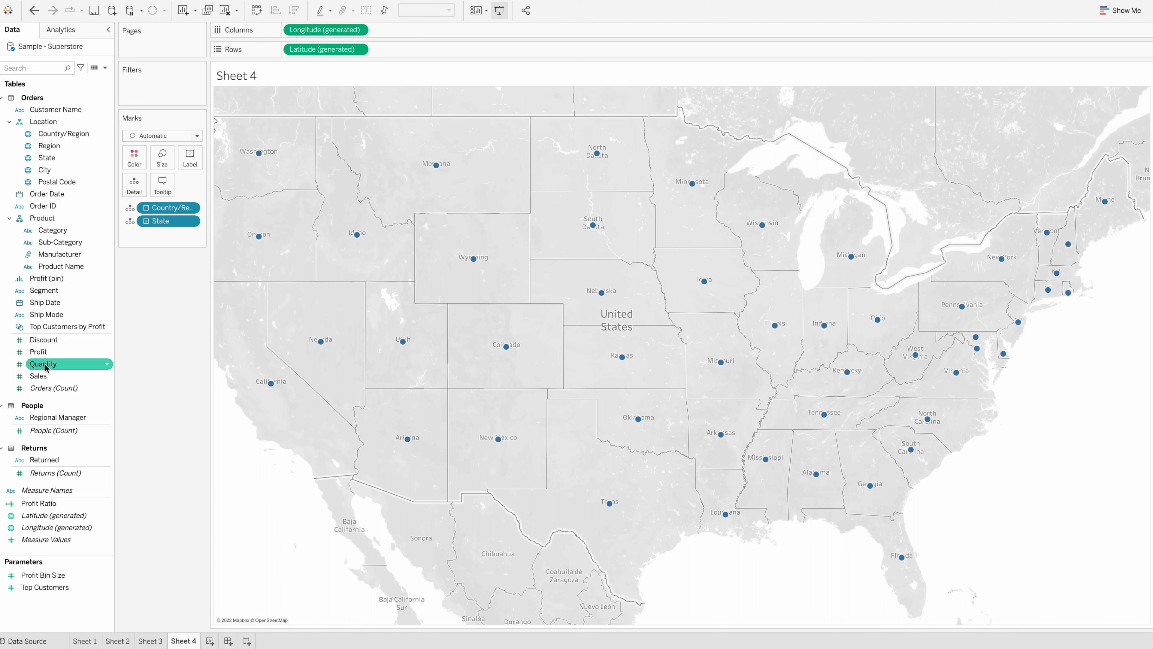
Add Sales to the map as mark size and move it to color to shade the states
drag(41, 377, 166, 158)
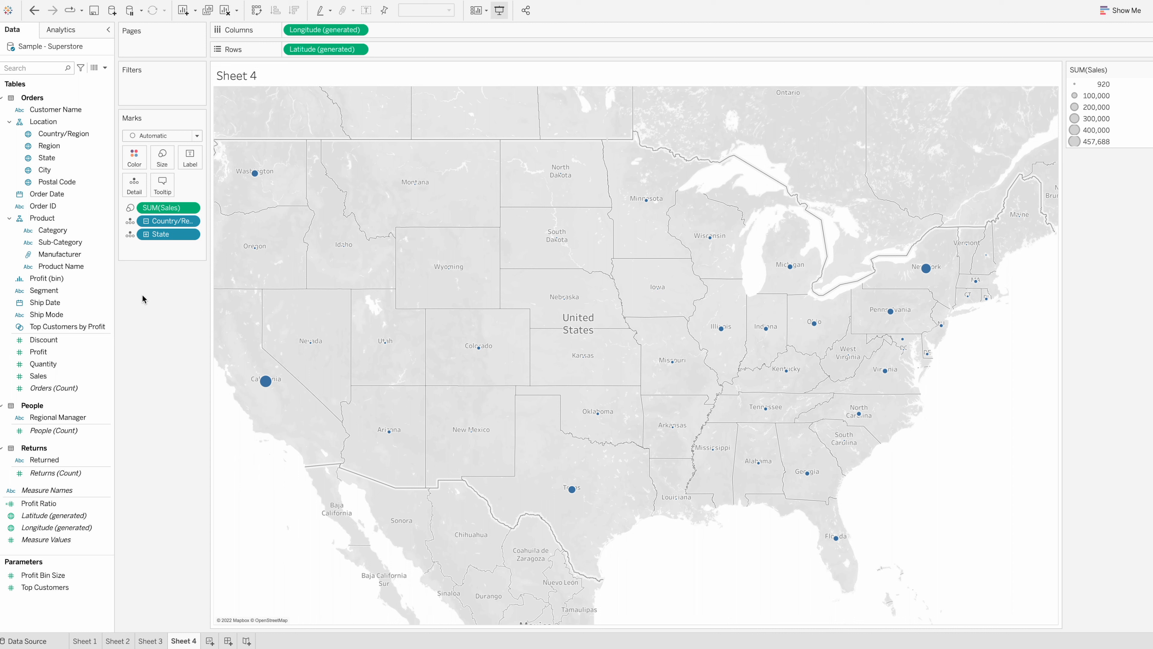
drag(161, 208, 134, 153)
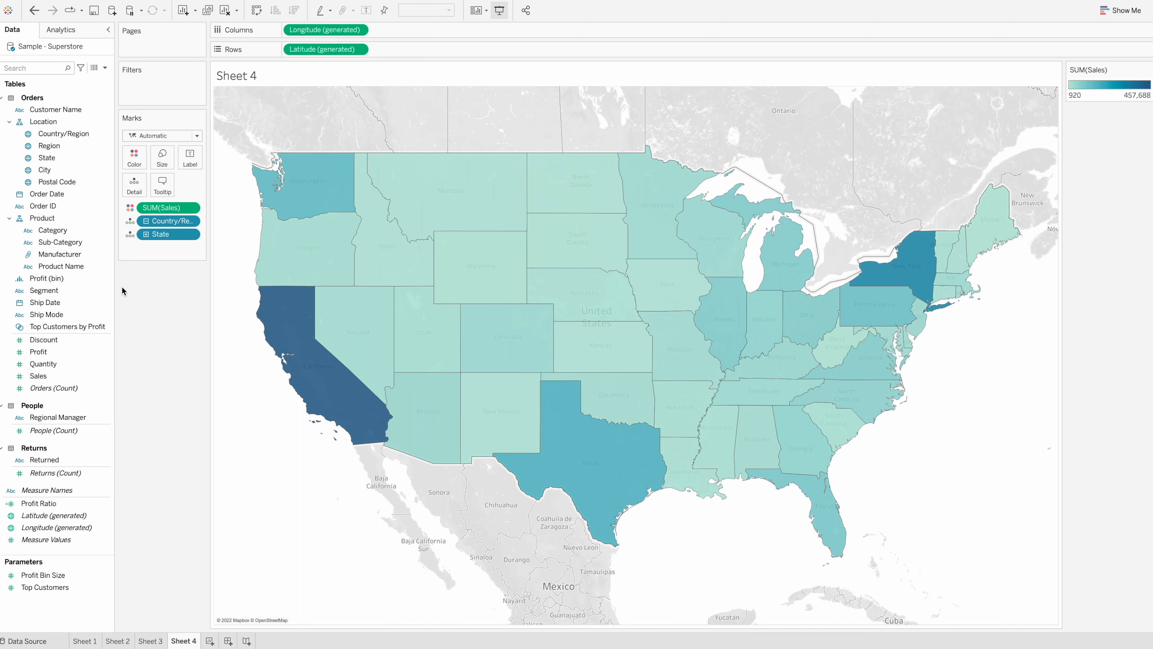
Look through the color palette options for the map's Sales shading, keeping the automatic palette
click(138, 167)
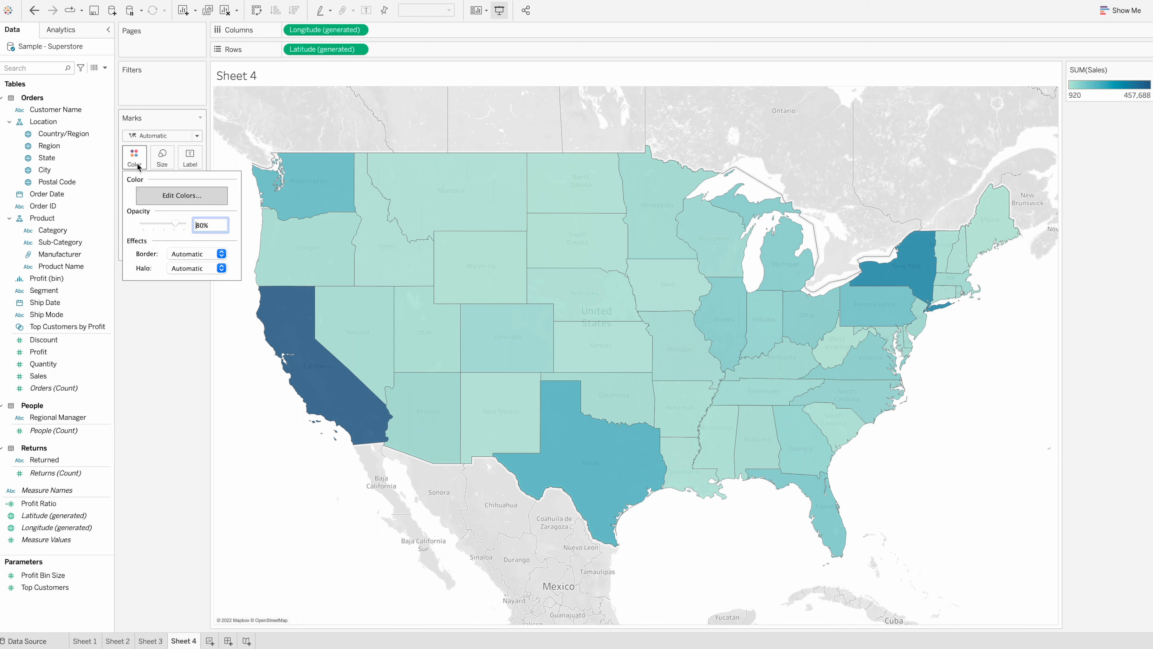
click(175, 195)
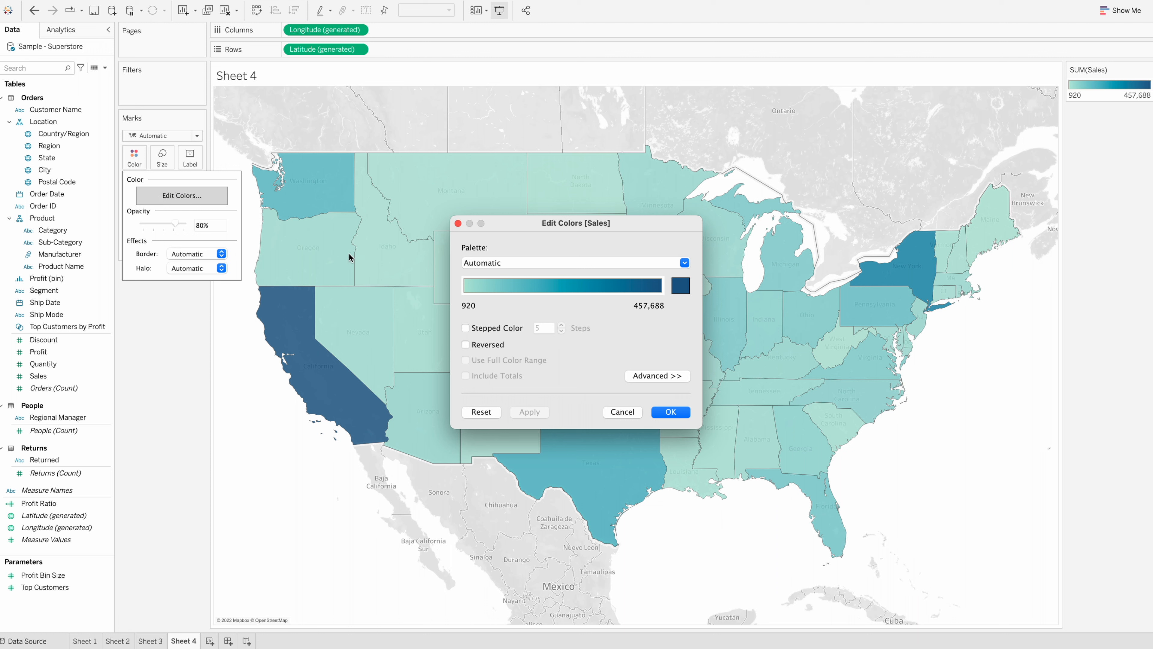
click(622, 263)
click(621, 262)
click(663, 413)
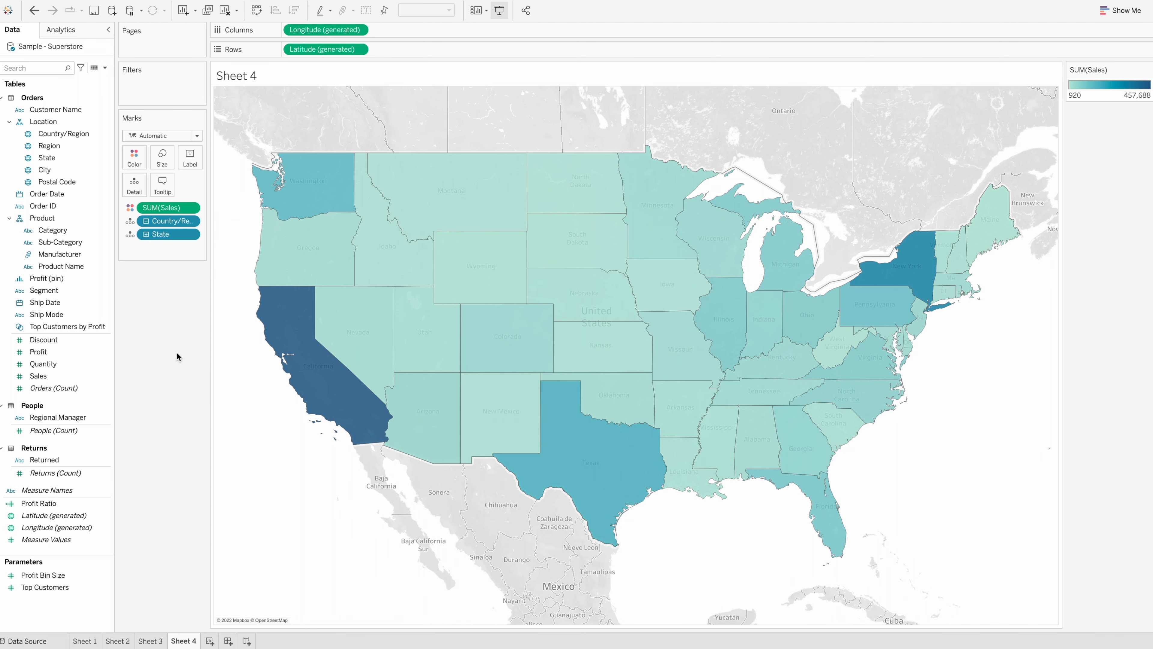
Add Profit to Rows beside Sales in the Sheet 2 line chart and combine both measures on a dual axis
click(132, 640)
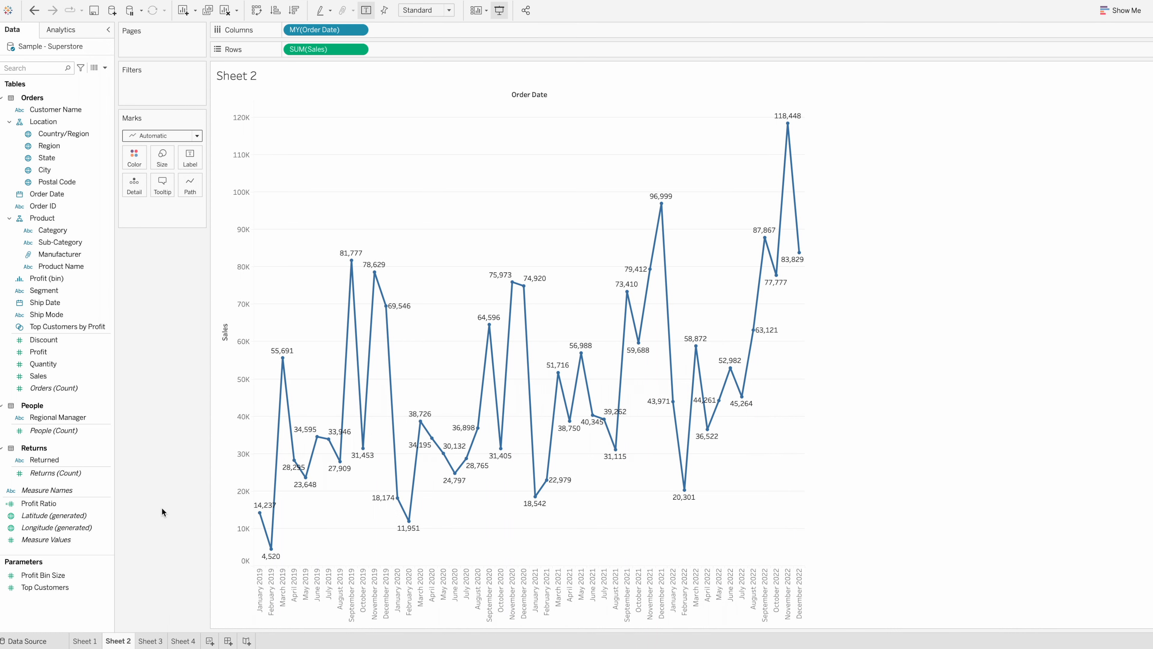
click(85, 352)
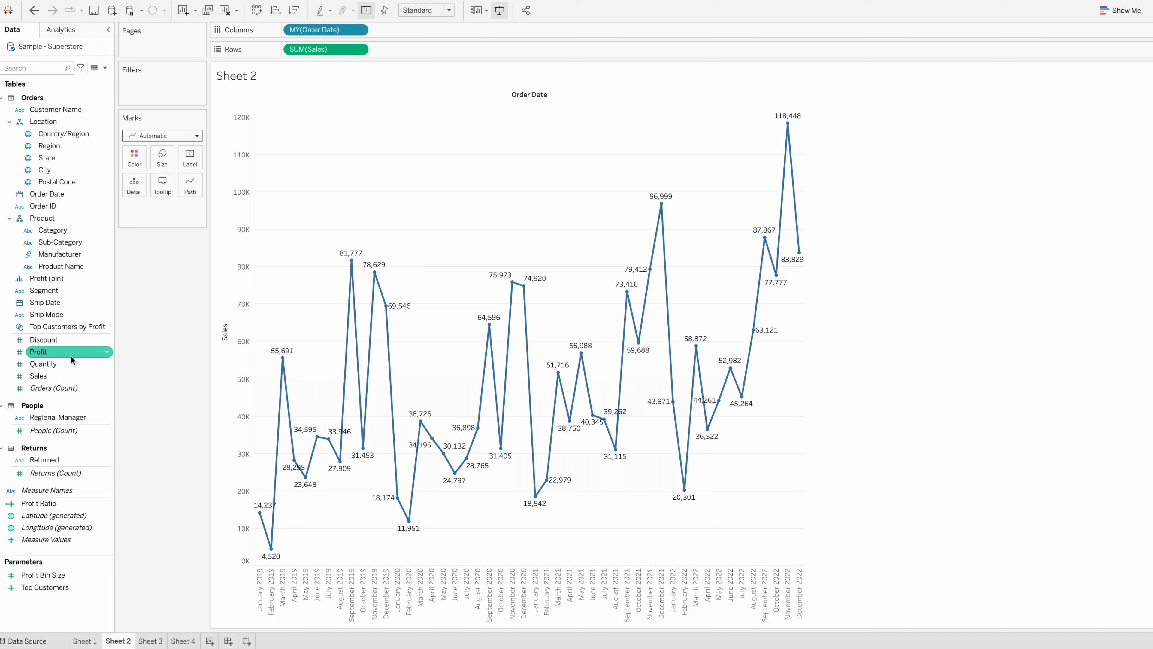
drag(65, 356, 456, 49)
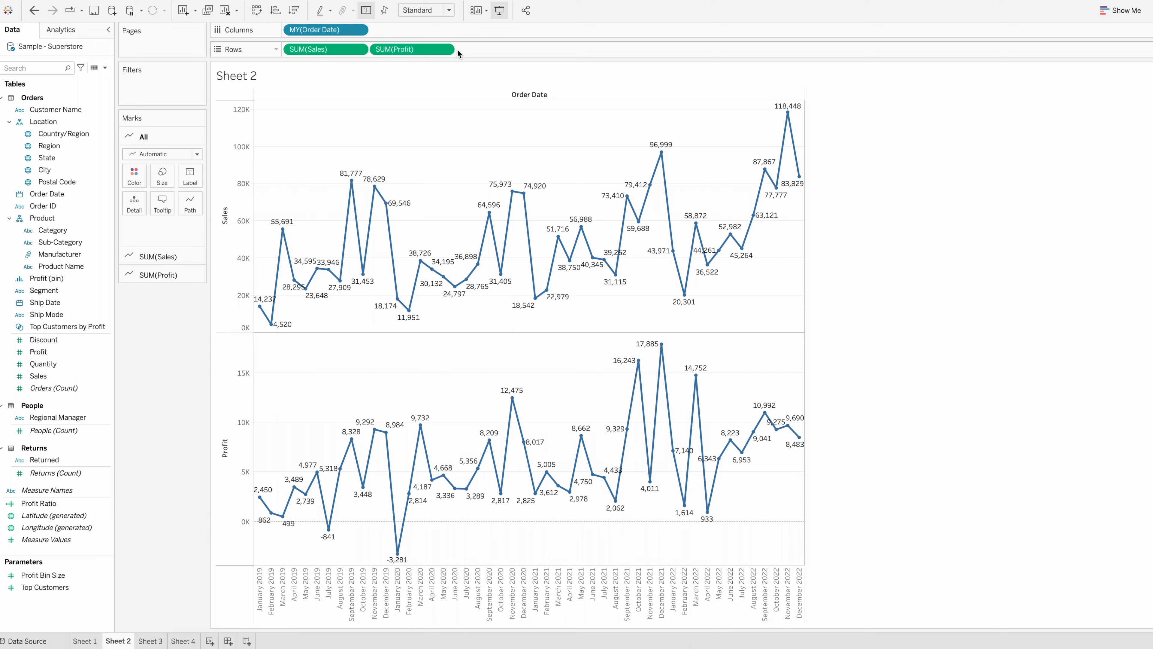
click(445, 51)
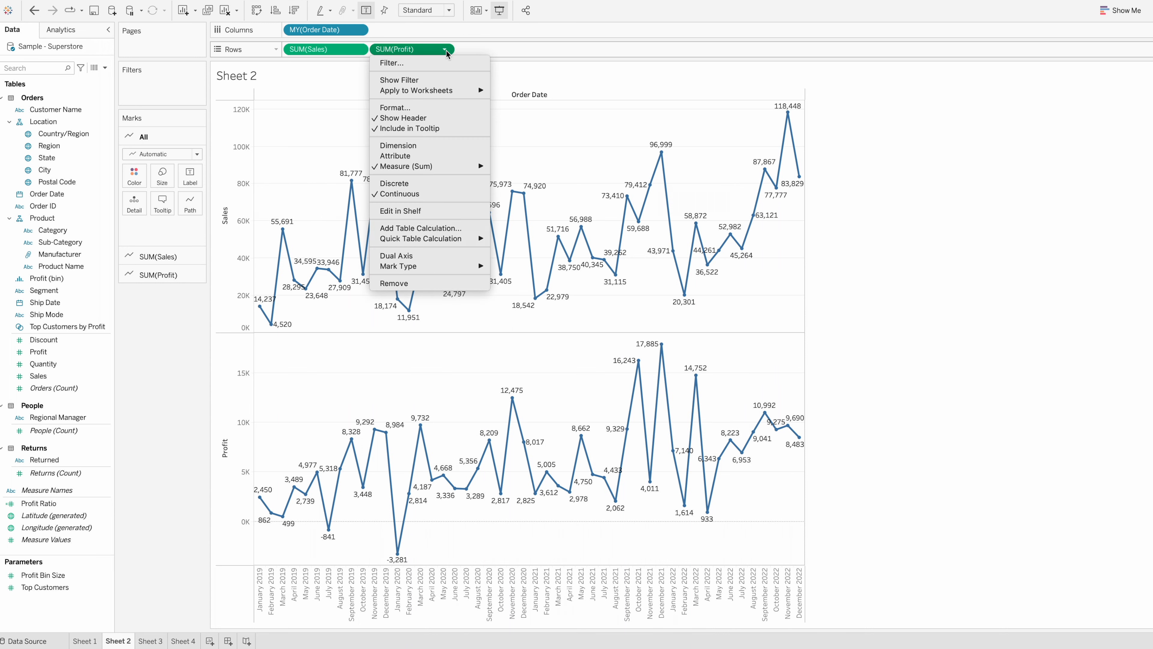
click(419, 257)
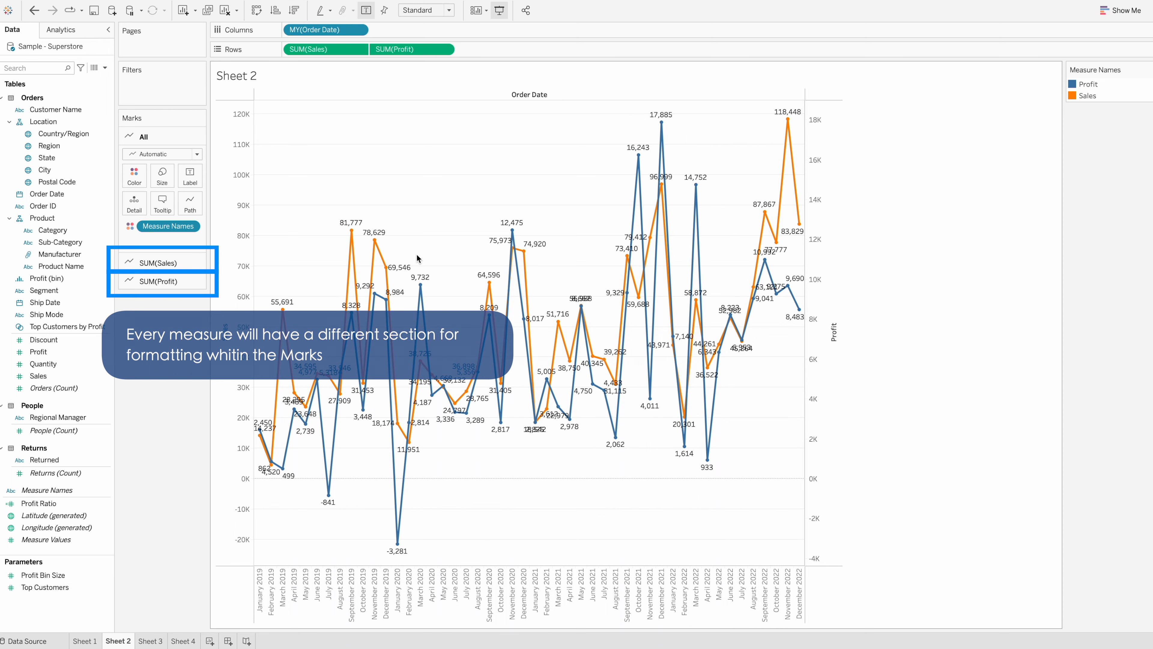
Change the mark type of the Sales measure to Bar in the dual-axis chart
click(186, 262)
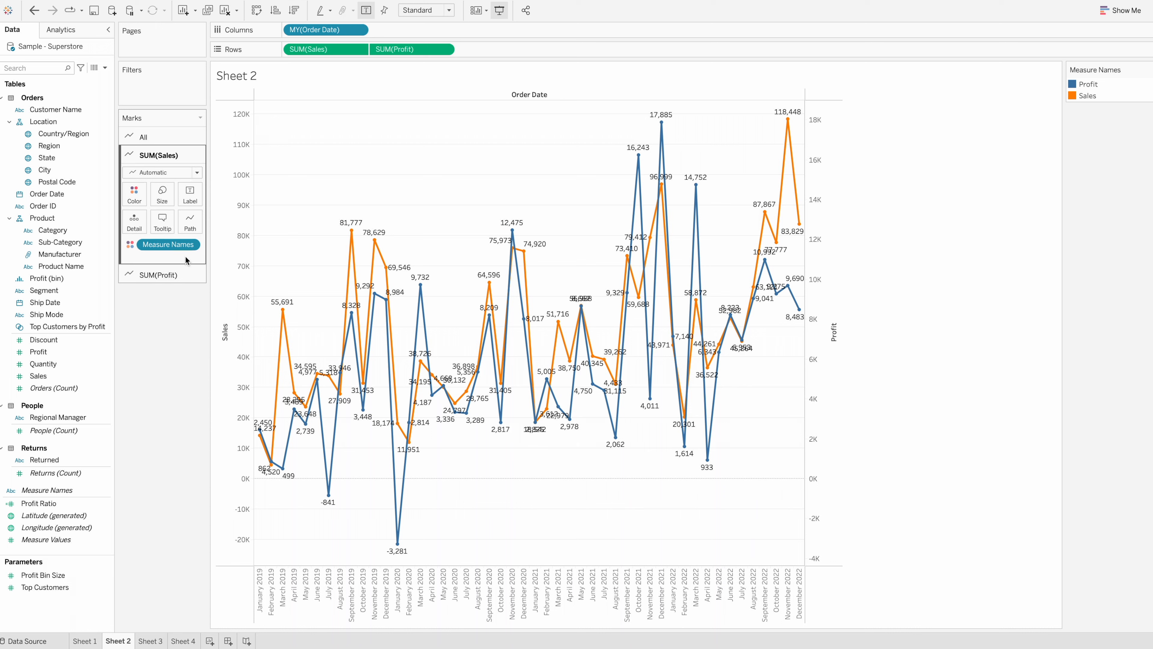
click(196, 172)
click(183, 196)
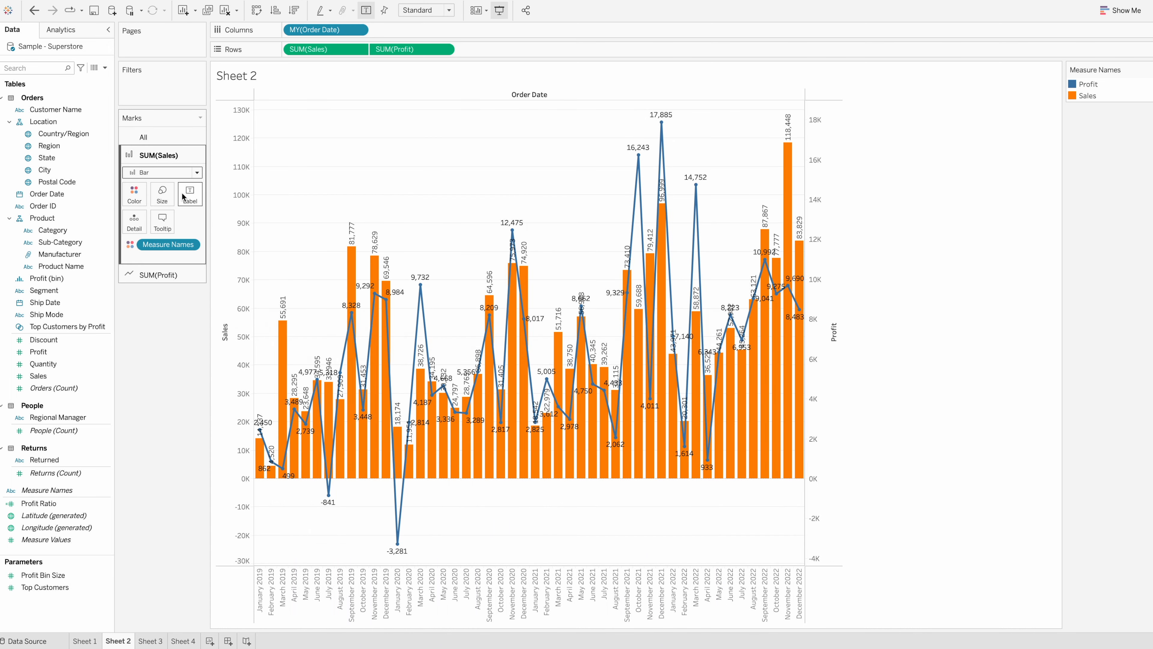
Turn off the mark labels for the Profit line only
click(168, 275)
click(189, 214)
click(218, 238)
click(155, 326)
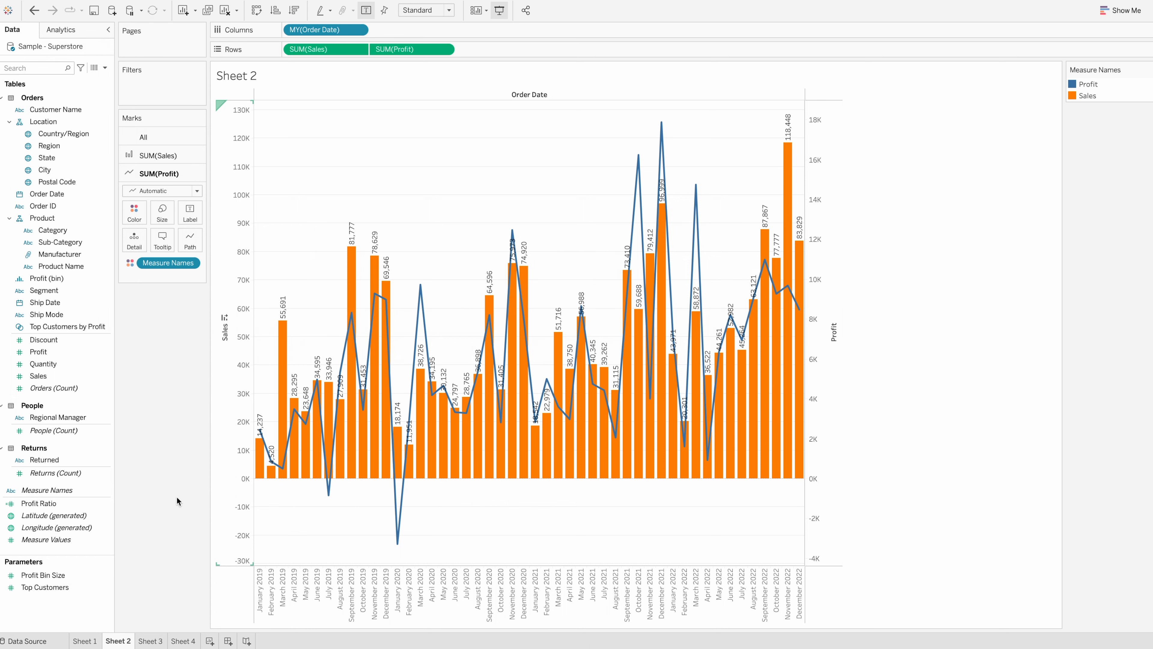
On a new worksheet, plot Sales on Rows against Order Date on Columns, using a custom Month / Year date part
click(208, 641)
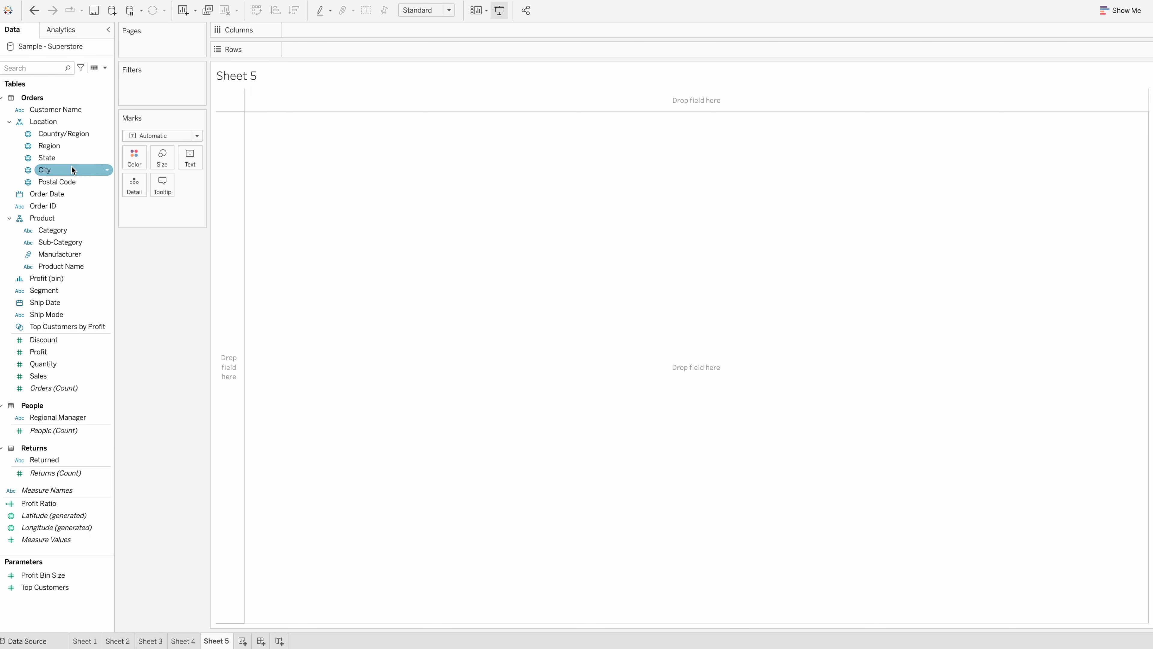
drag(74, 192, 345, 30)
click(358, 30)
mouse_move(356, 232)
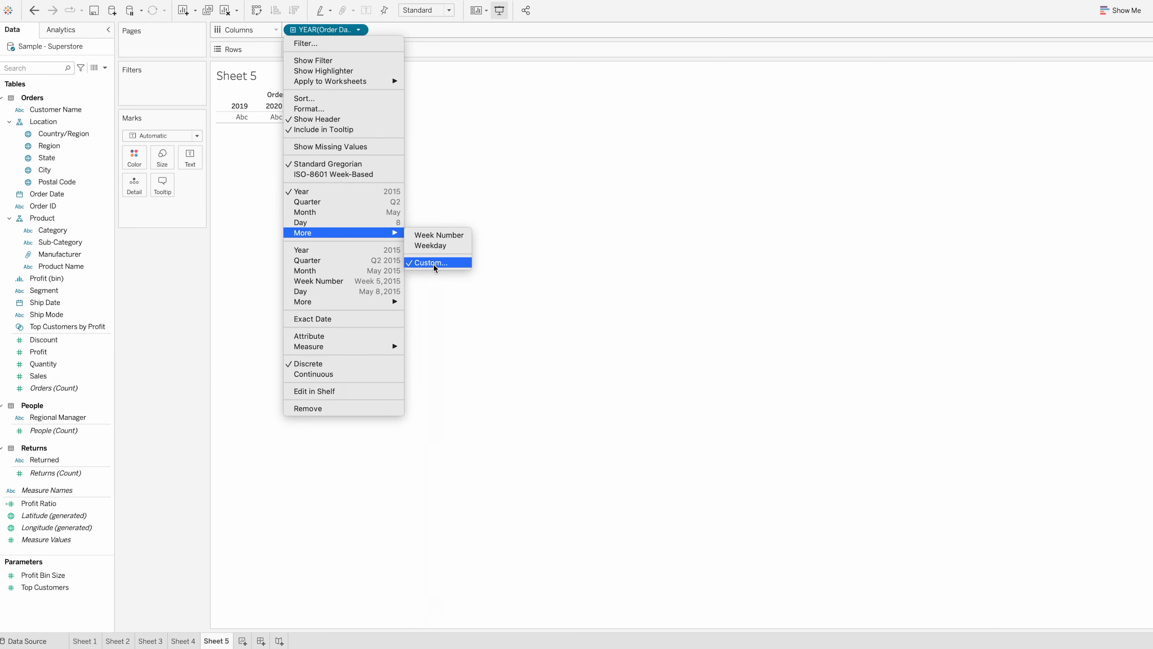
click(433, 263)
click(543, 313)
click(568, 373)
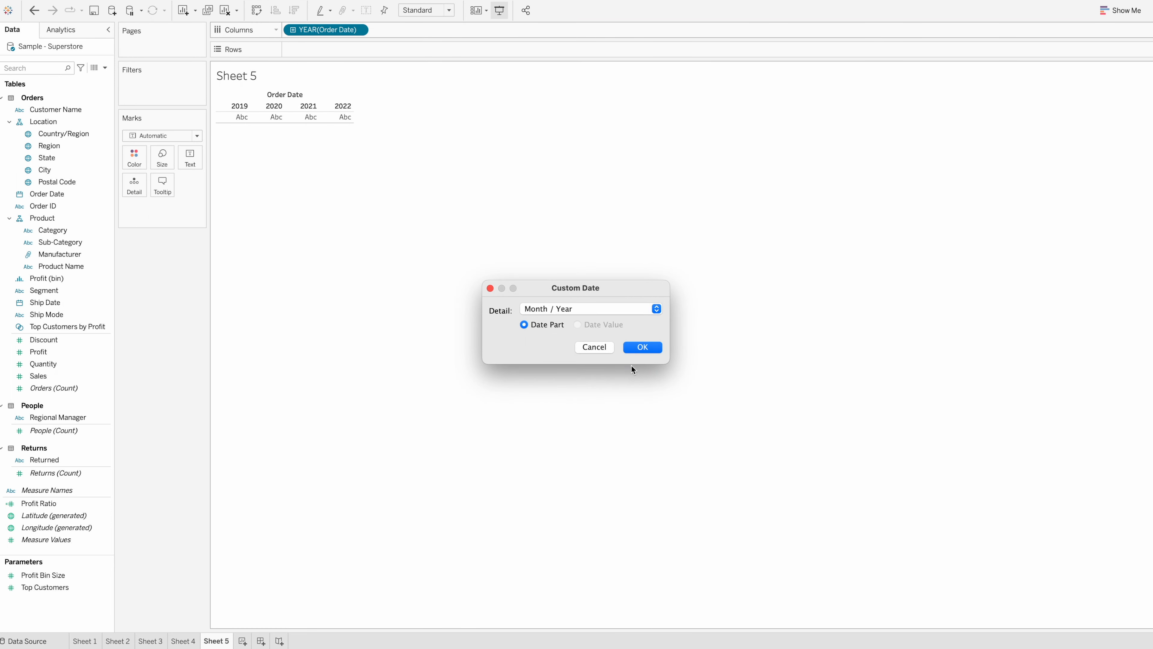
click(637, 347)
drag(38, 376, 387, 47)
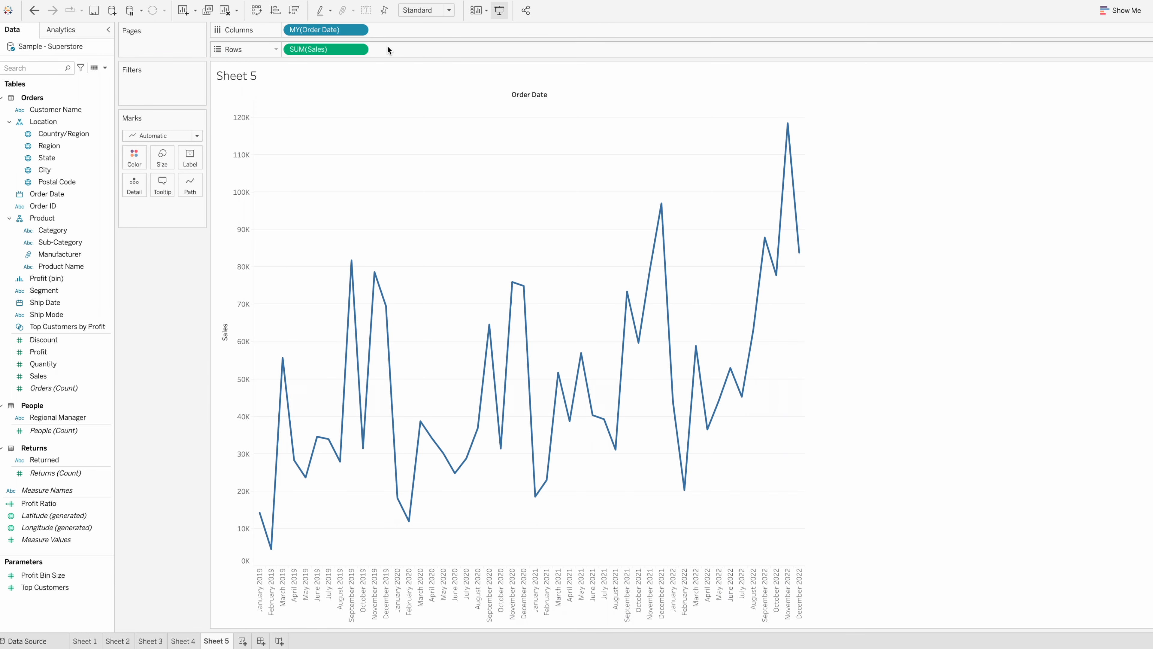
Color the monthly sales by Region and change the mark type to Bar for stacked bars
click(77, 157)
drag(75, 147, 128, 162)
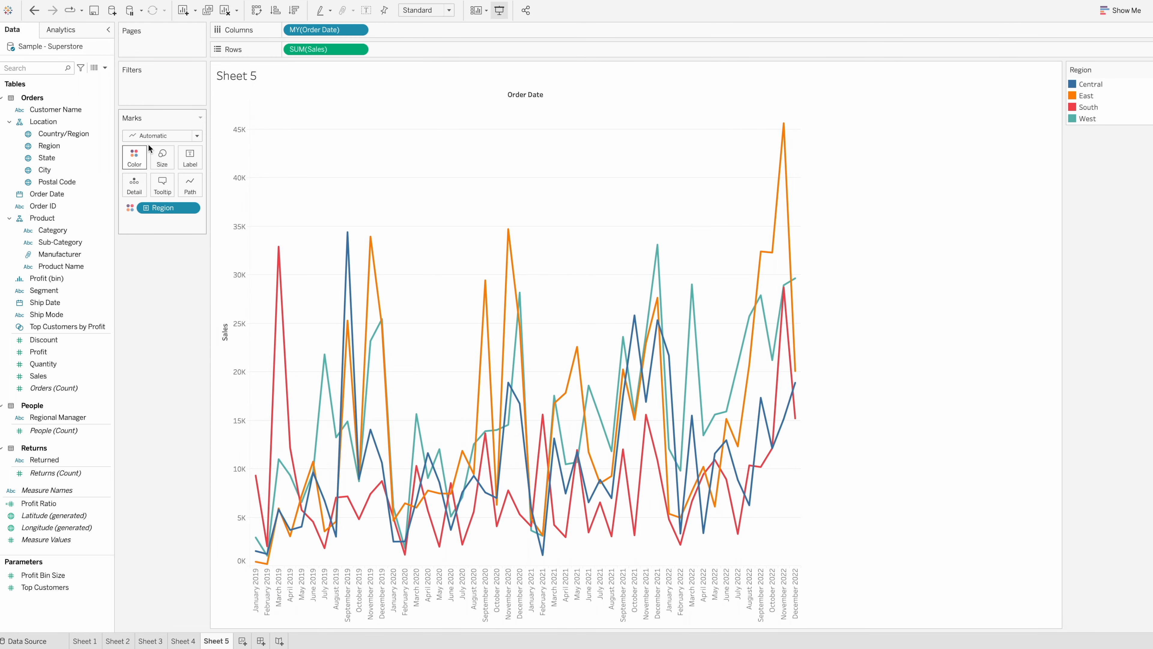
click(154, 135)
click(154, 160)
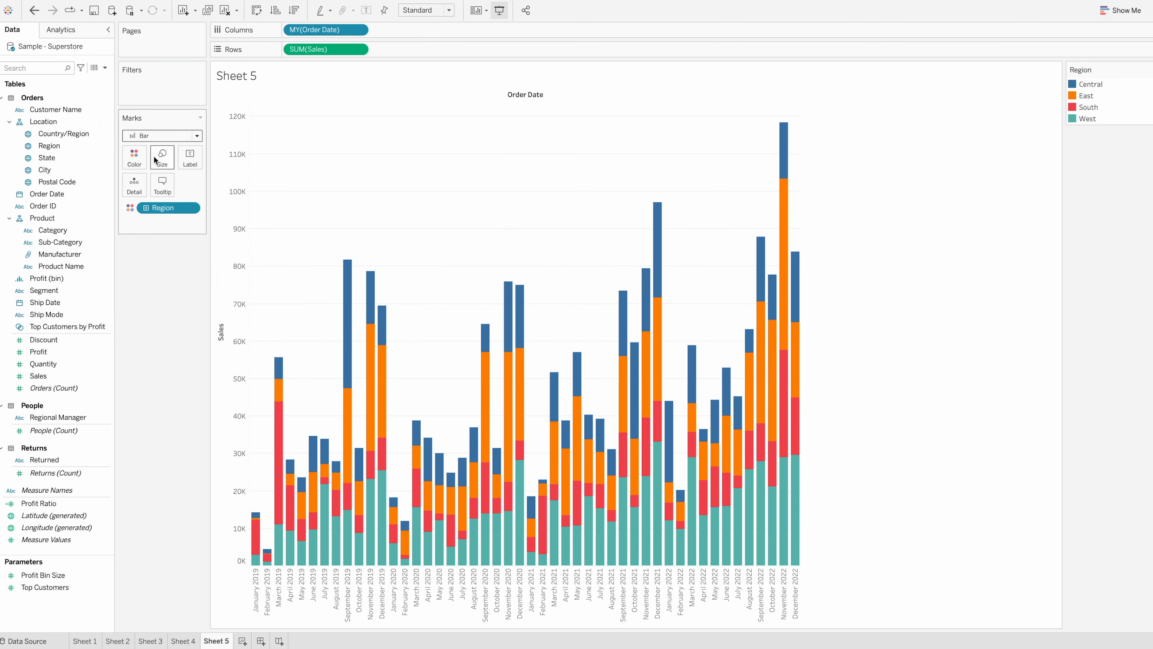